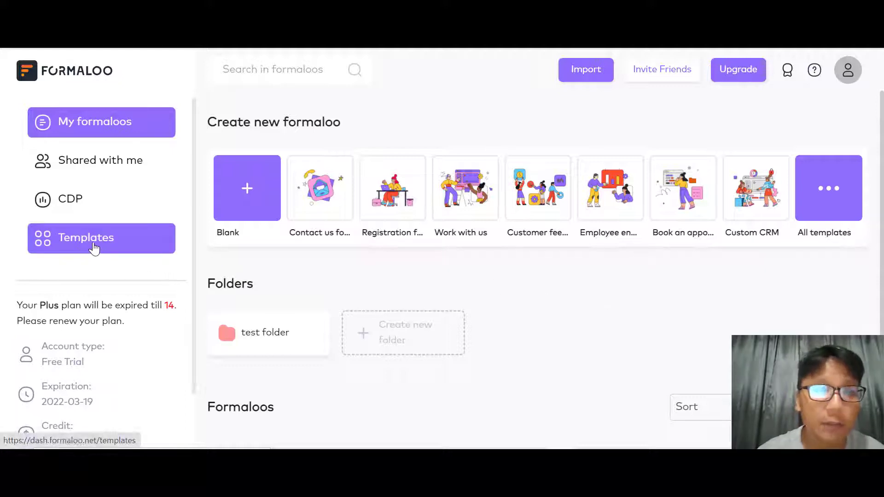
- Open the All templates gallery and scroll down to the Lead Generation row
left_click(831, 183)
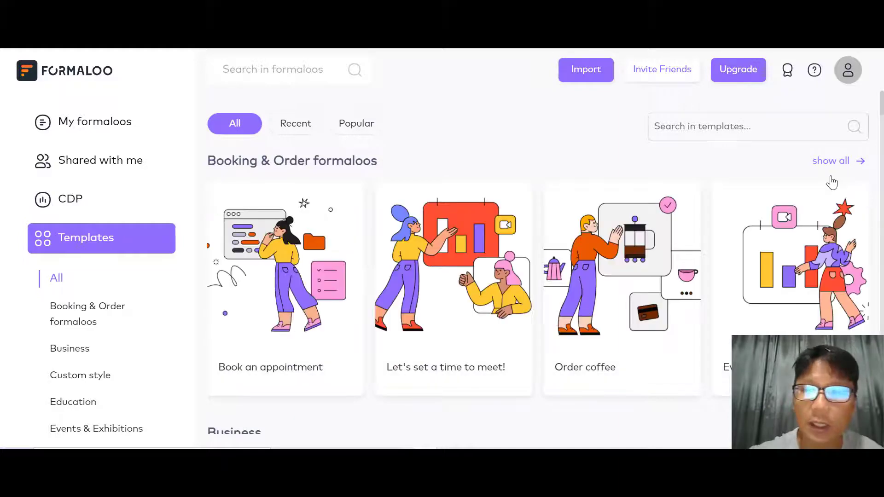
scroll(831, 182, "down", 1)
scroll(831, 182, "up", 1)
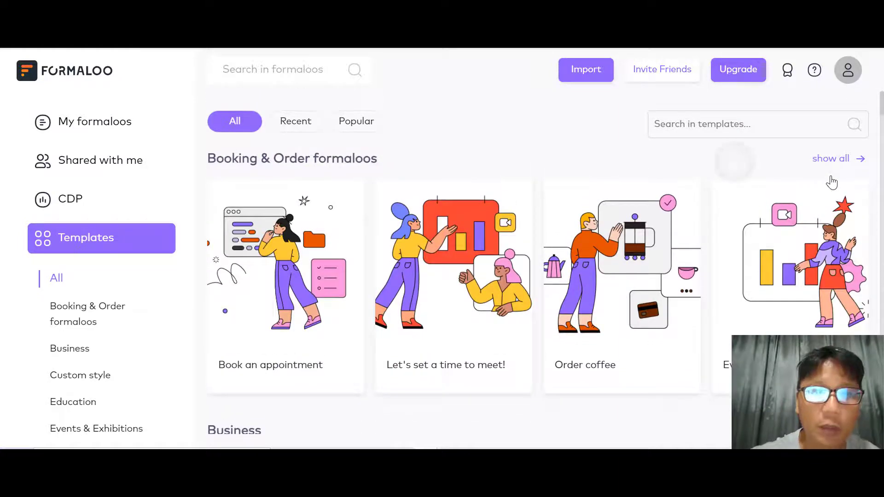
scroll(831, 182, "down", 9)
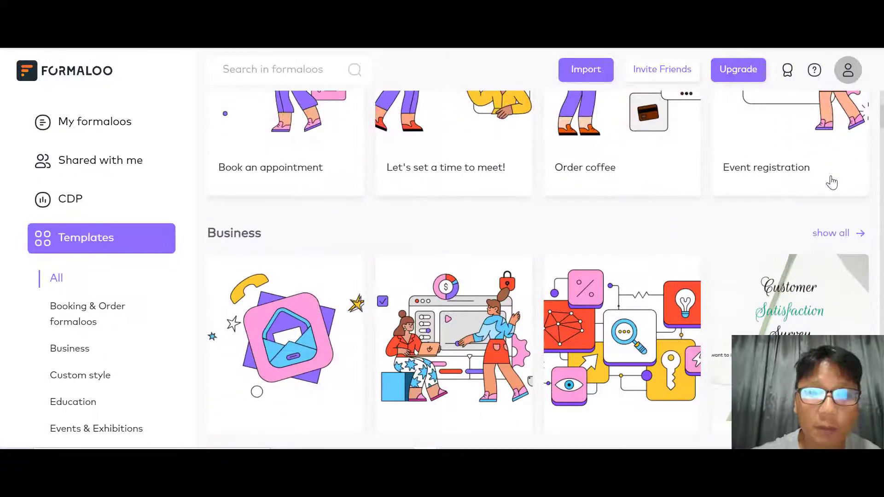
scroll(831, 183, "down", 11)
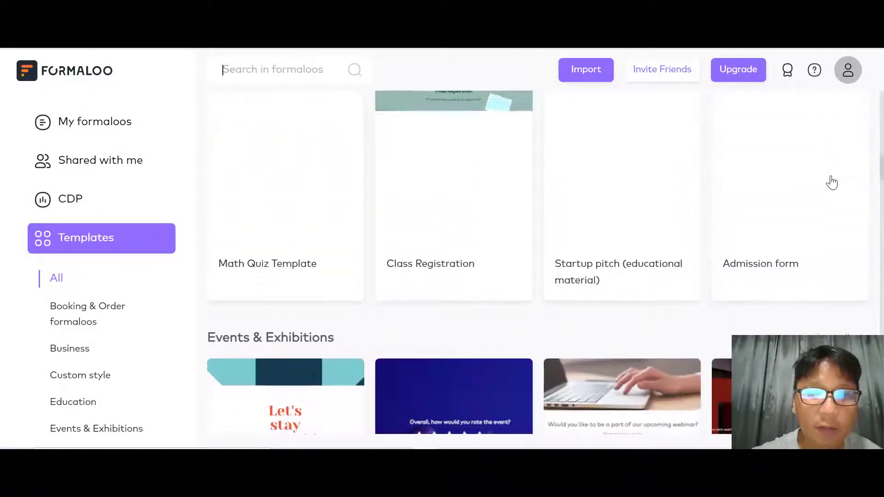
scroll(831, 182, "down", 11)
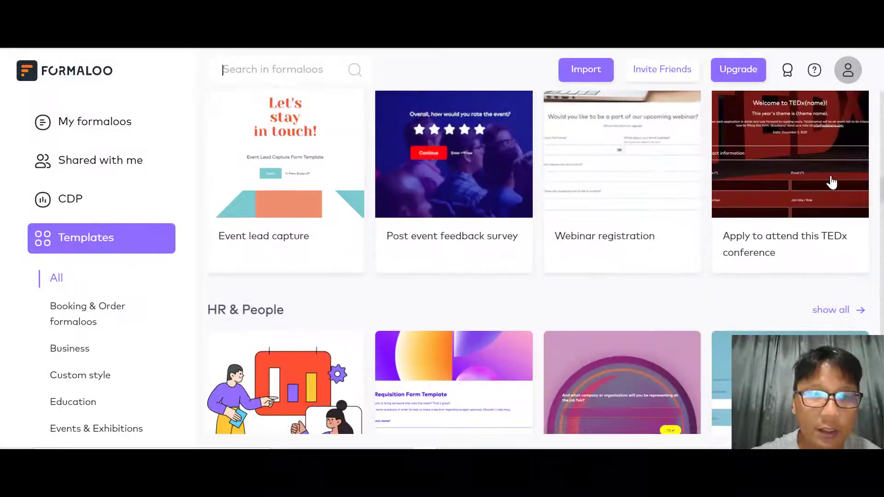
scroll(831, 182, "down", 10)
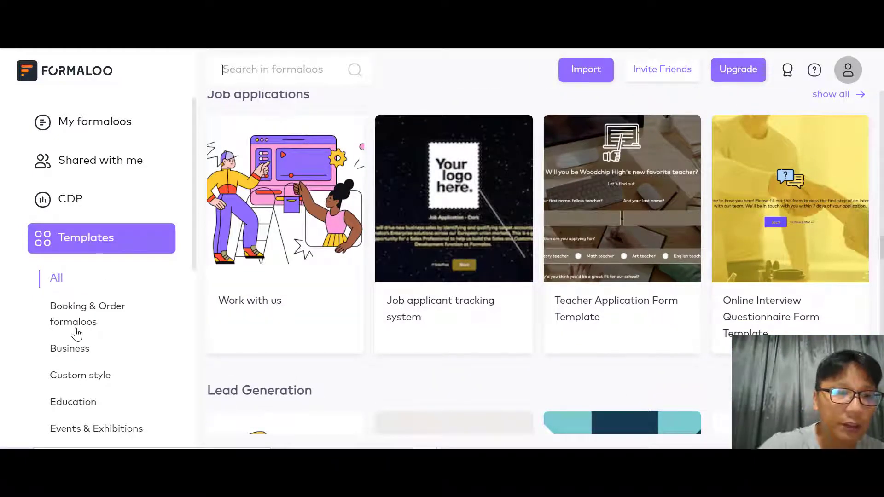
scroll(76, 334, "down", 7)
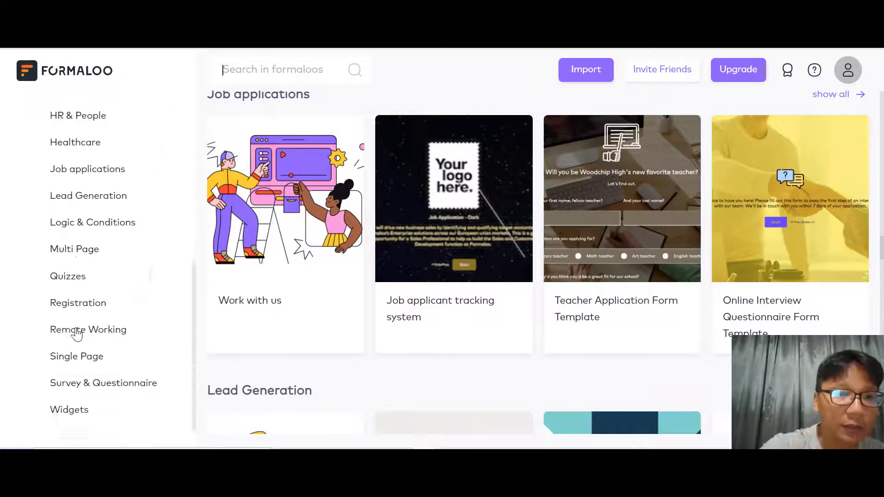
scroll(76, 334, "down", 1)
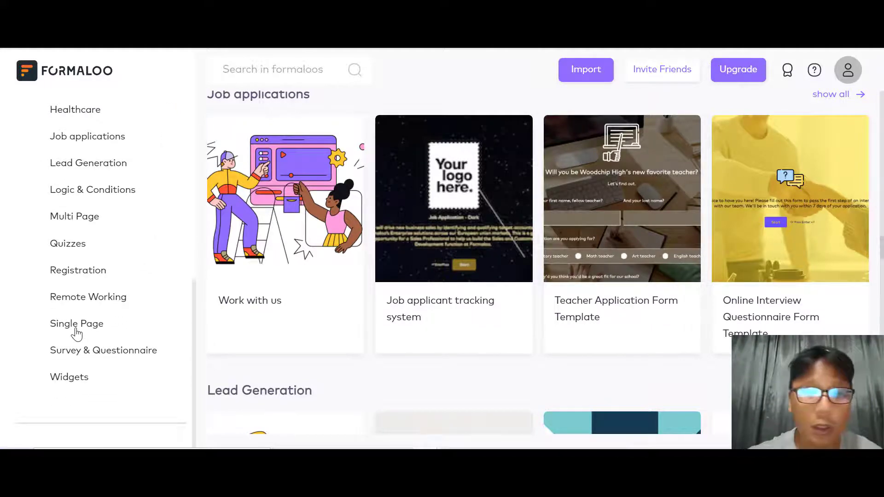
scroll(76, 334, "down", 6)
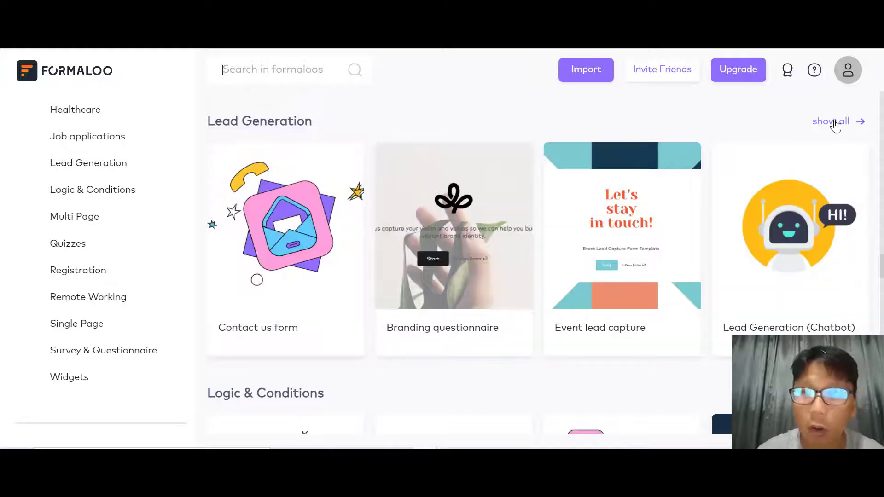
- Show all Lead Generation templates and go to page 3 to reach Event lead capture
left_click(835, 122)
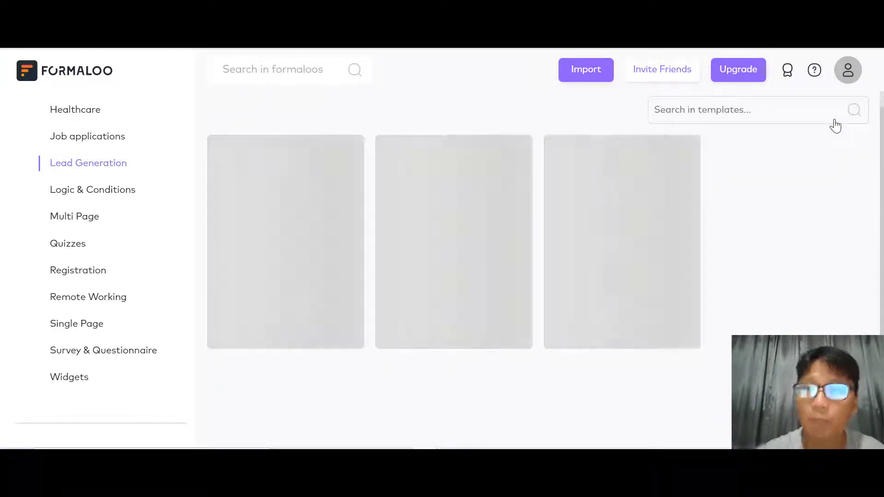
scroll(835, 125, "down", 9)
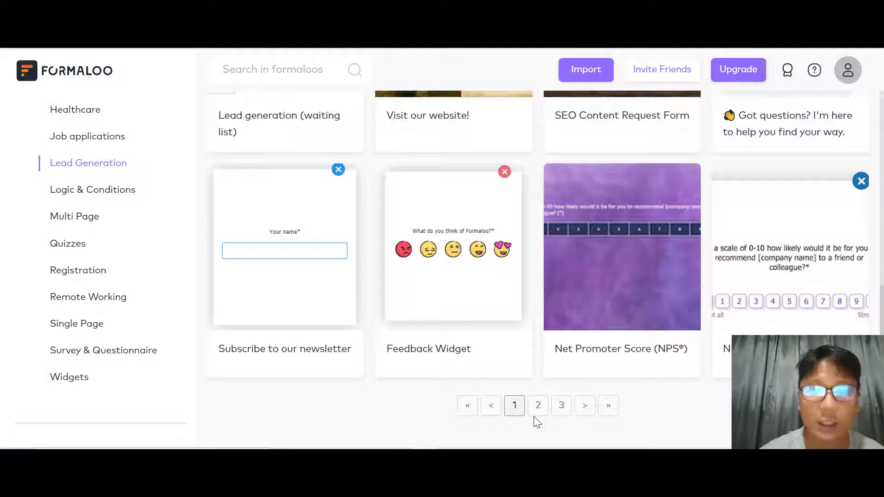
left_click(561, 406)
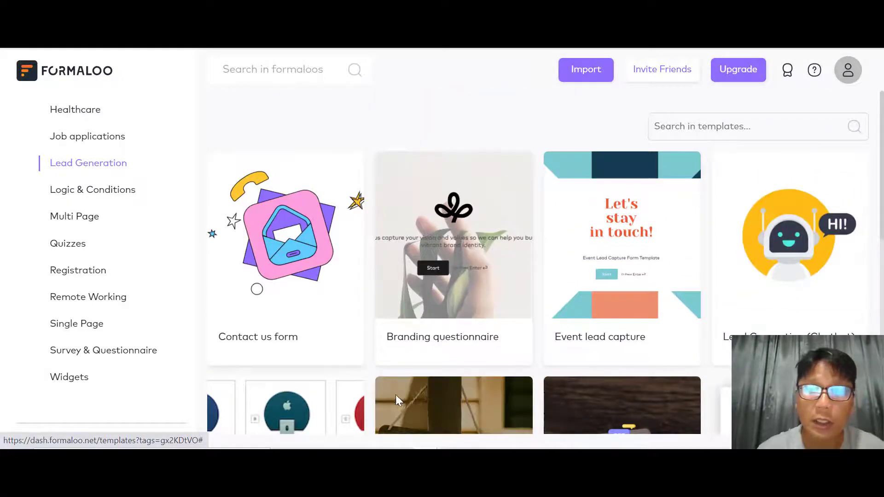
mouse_move(585, 237)
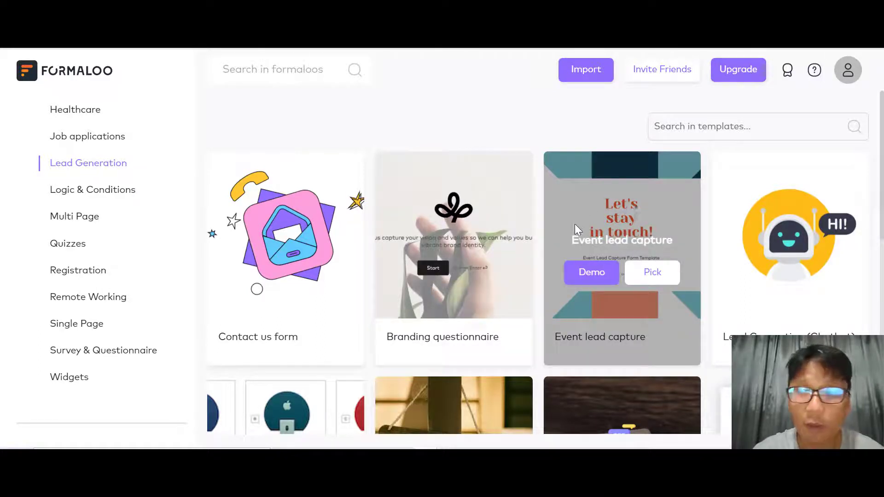
- Open the Event lead capture demo and preview it in tablet and phone layouts
left_click(591, 272)
scroll(599, 277, "down", 4)
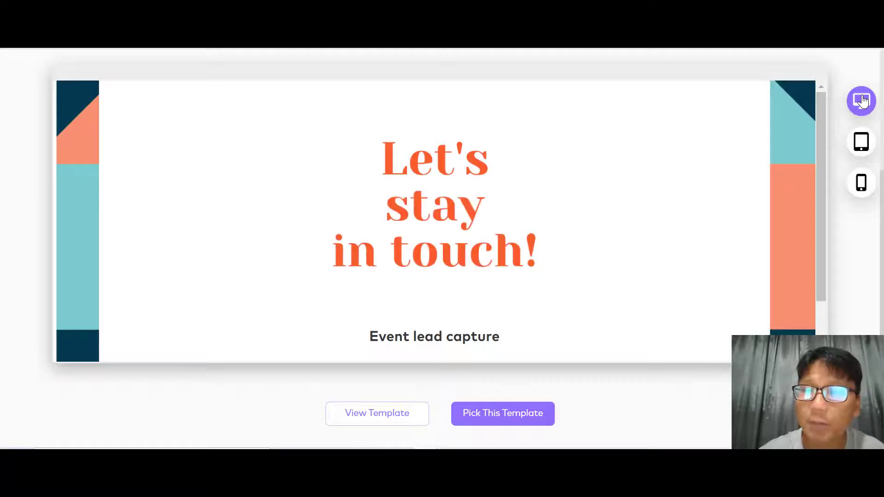
left_click(861, 141)
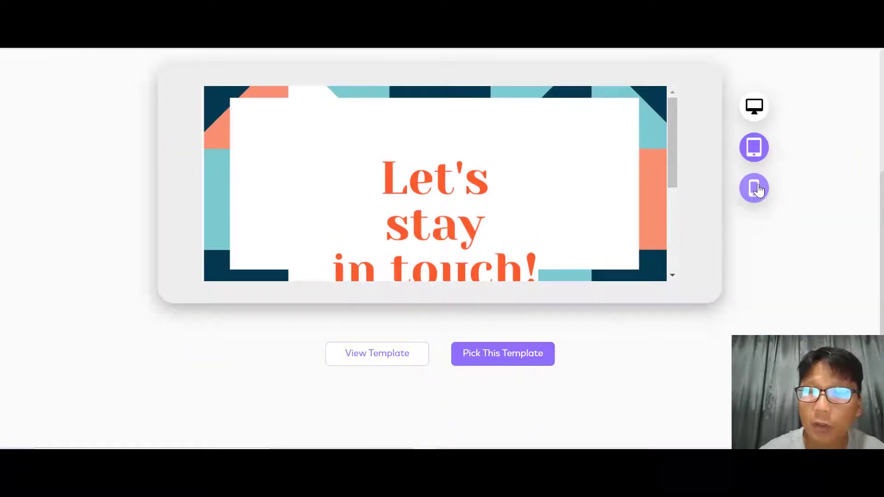
left_click(757, 188)
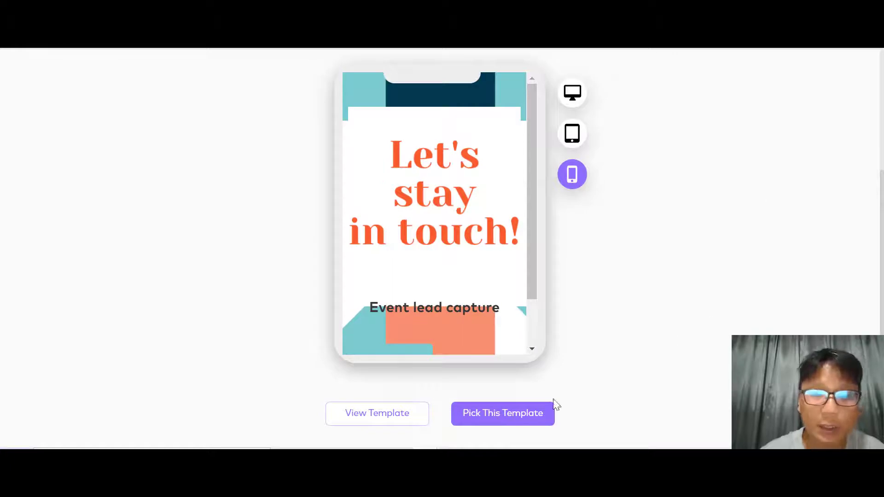
- Start the live form and answer name 'aaa', surname 'aaaaa' and company 'a'
left_click(388, 412)
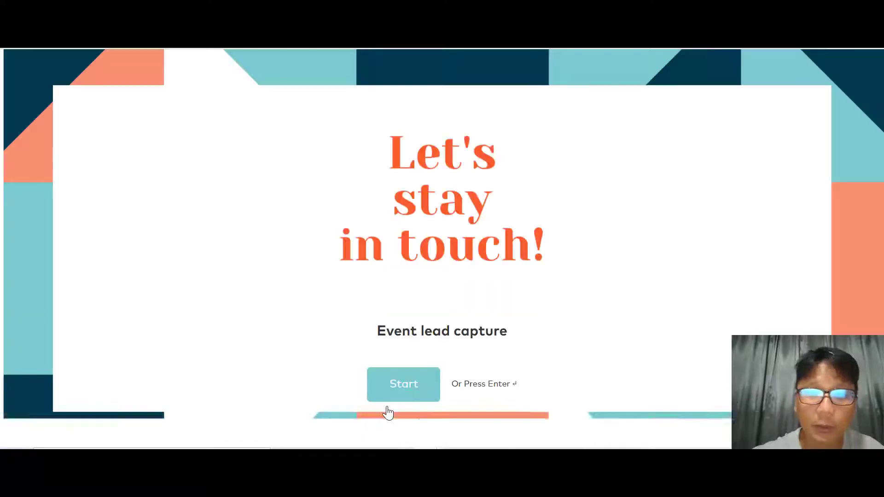
left_click(394, 399)
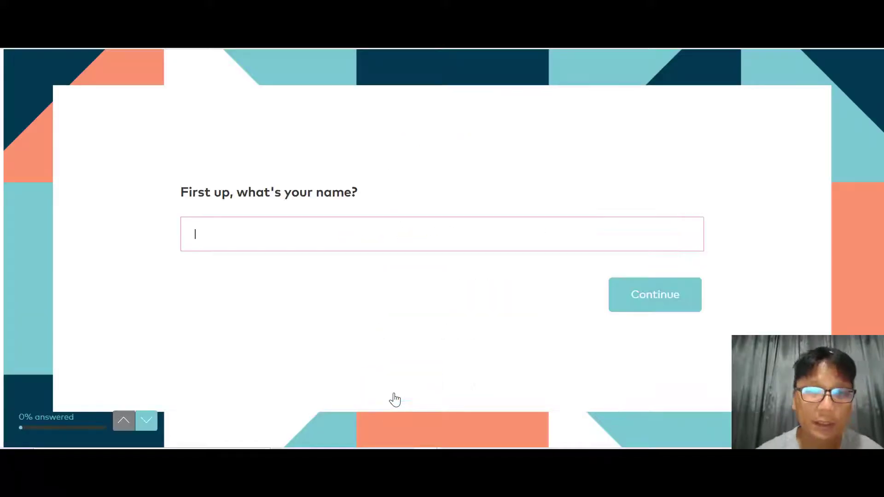
type("aaa")
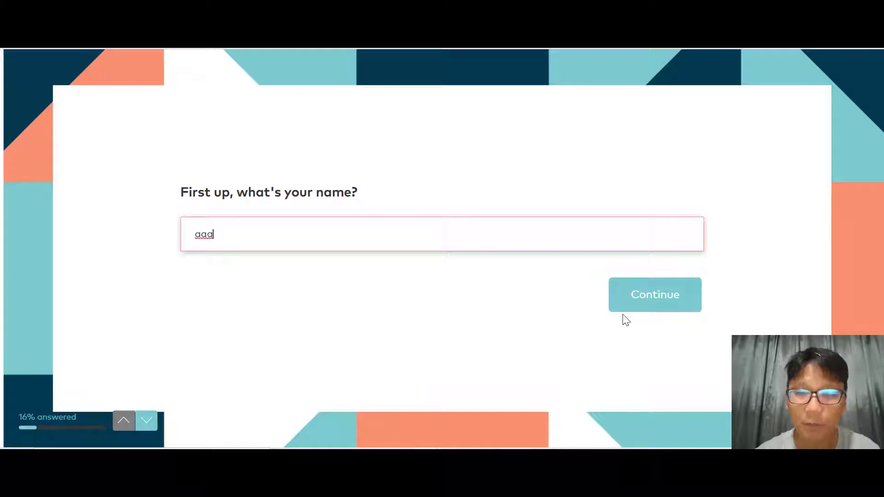
left_click(622, 309)
type("aaaaa")
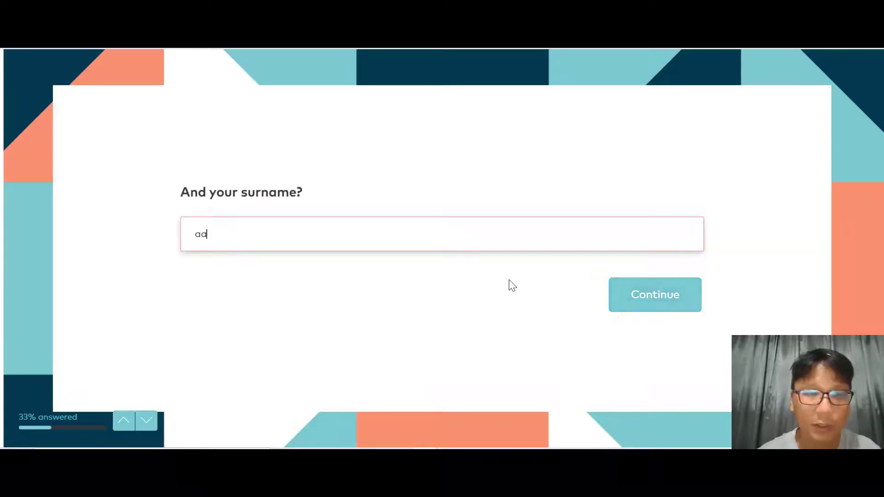
left_click(638, 296)
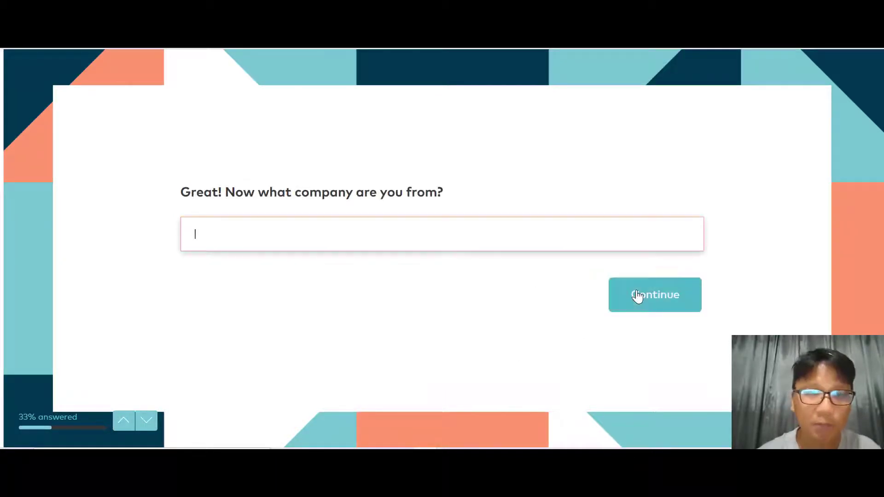
type("aaa")
left_click(638, 296)
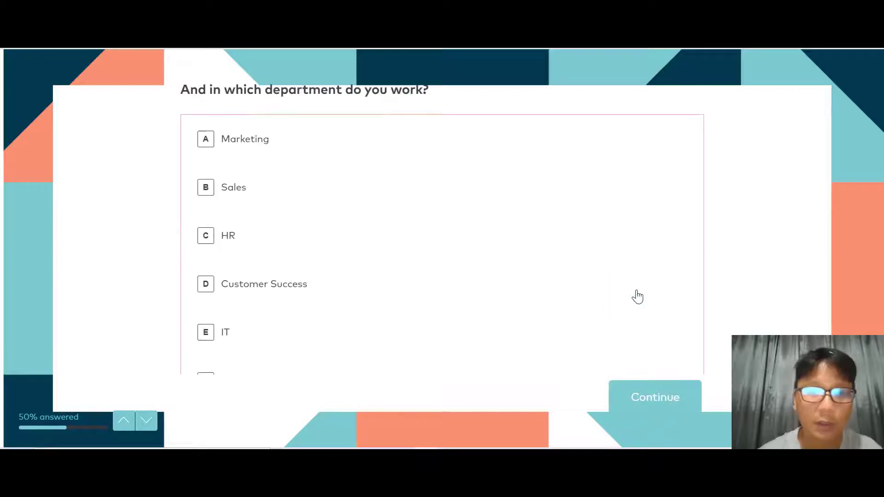
- Choose Customer Success, enter a test e-mail address, answer Yes and submit the form
left_click(207, 290)
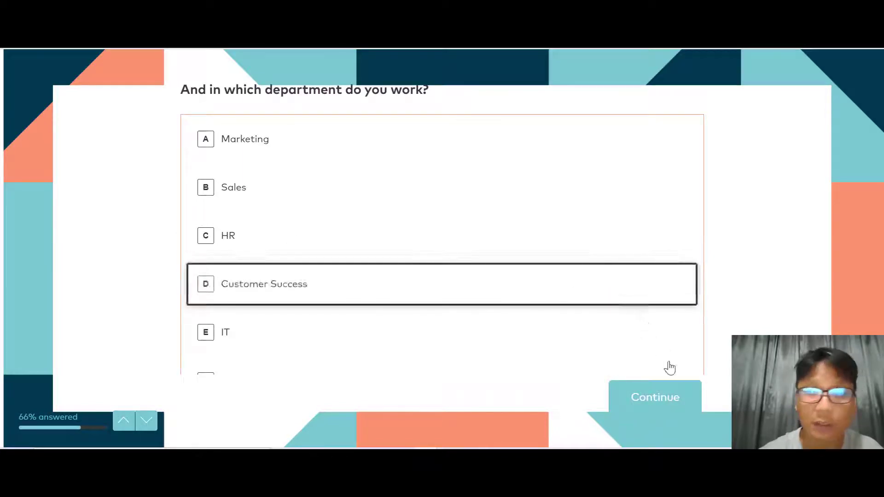
left_click(462, 227)
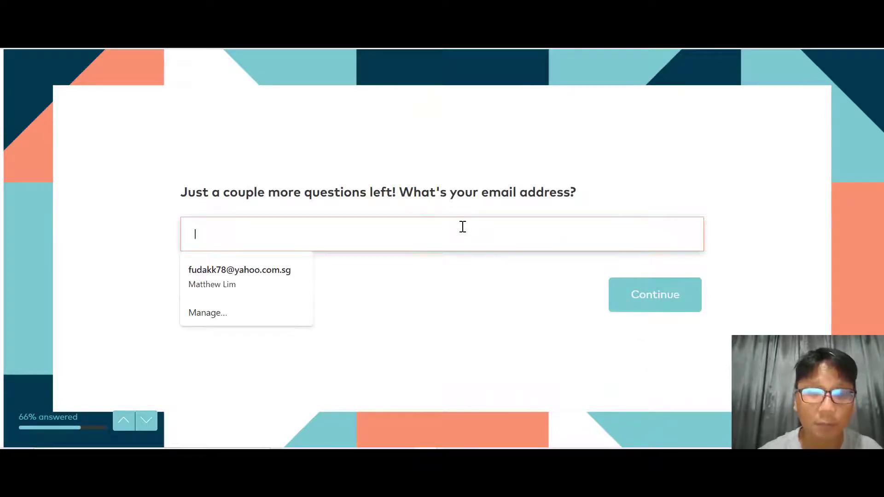
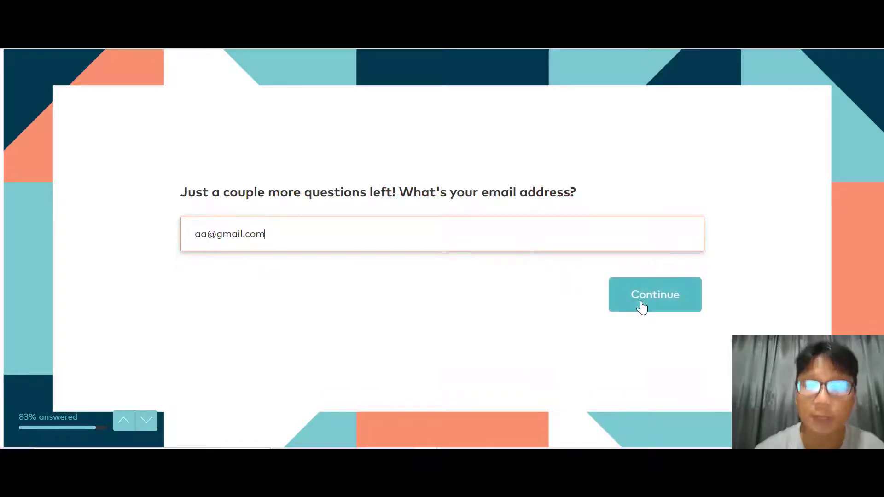
left_click(642, 308)
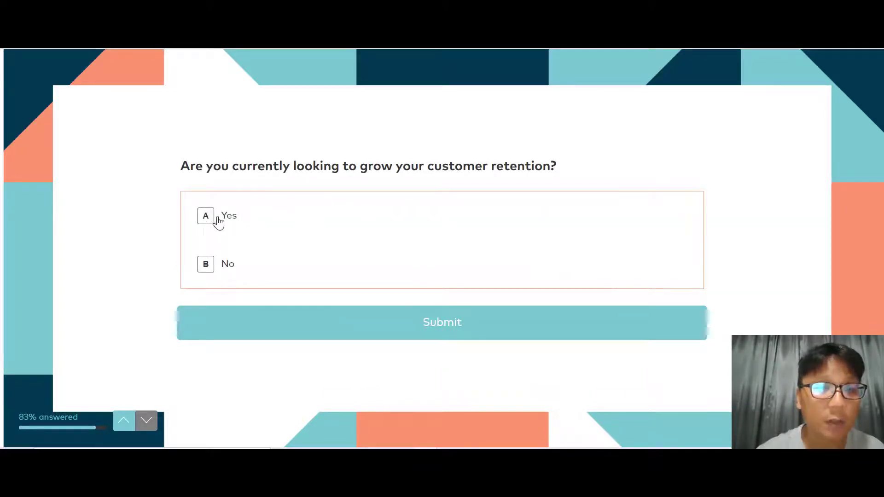
left_click(230, 222)
left_click(497, 324)
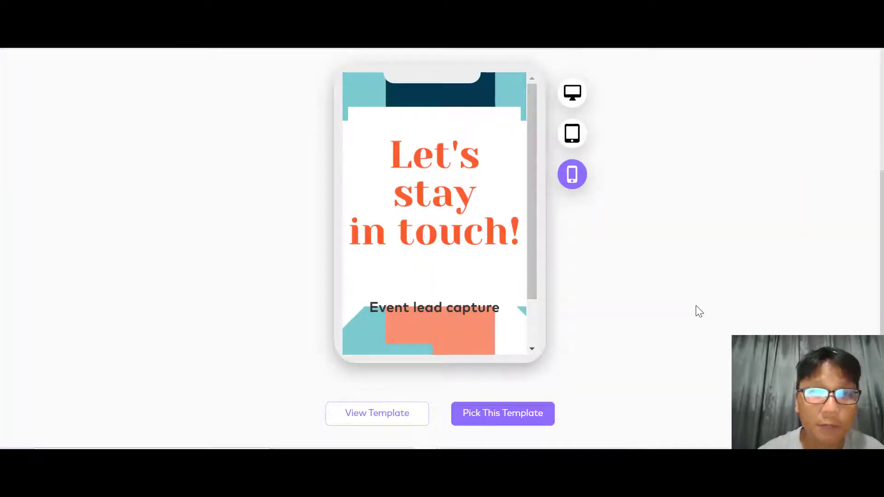
- Pick the Event lead capture template to create its editable copy
left_click(496, 418)
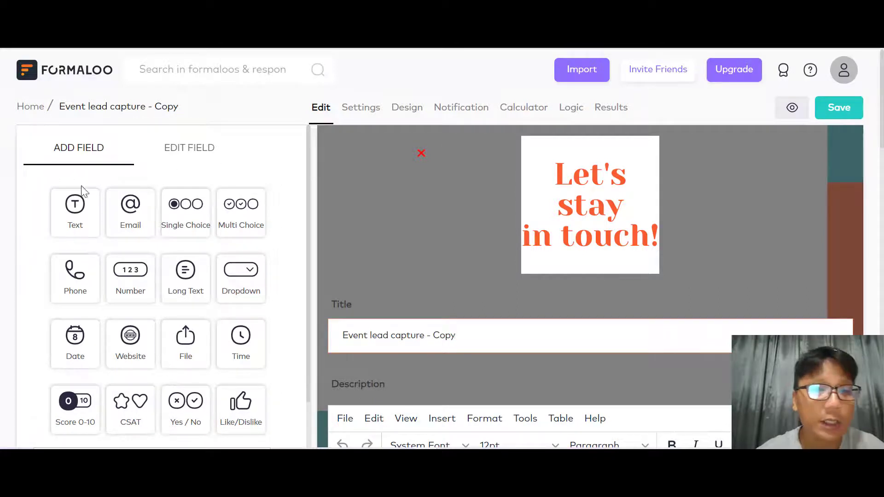
left_click(191, 152)
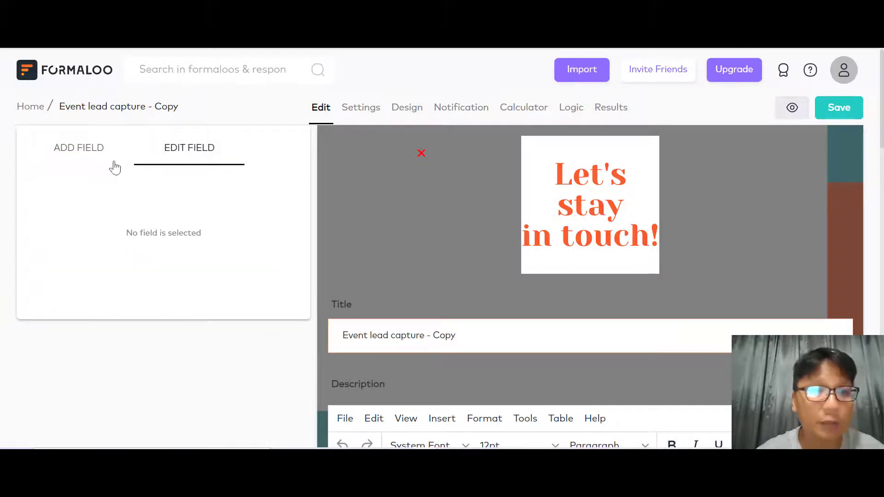
left_click(81, 151)
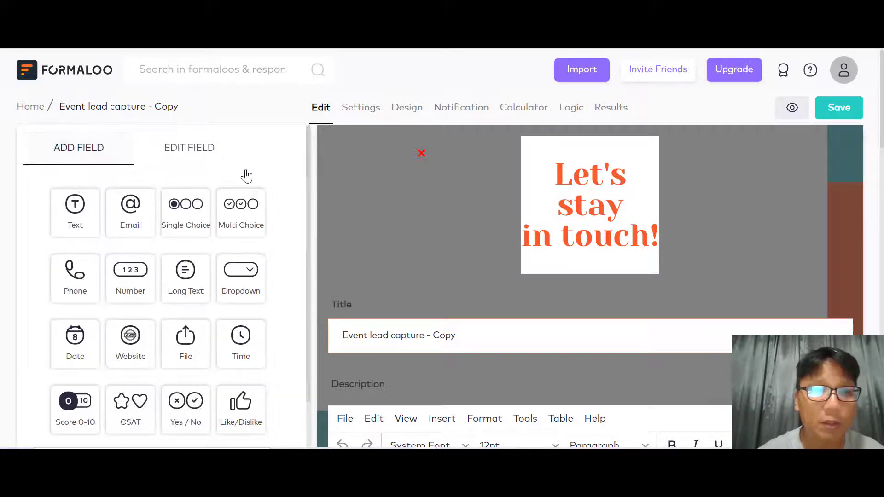
scroll(288, 194, "down", 2)
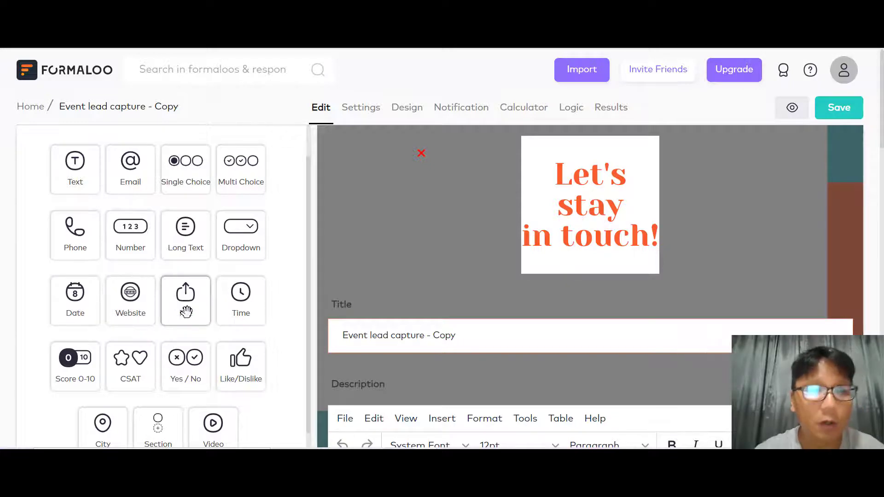
scroll(247, 312, "down", 2)
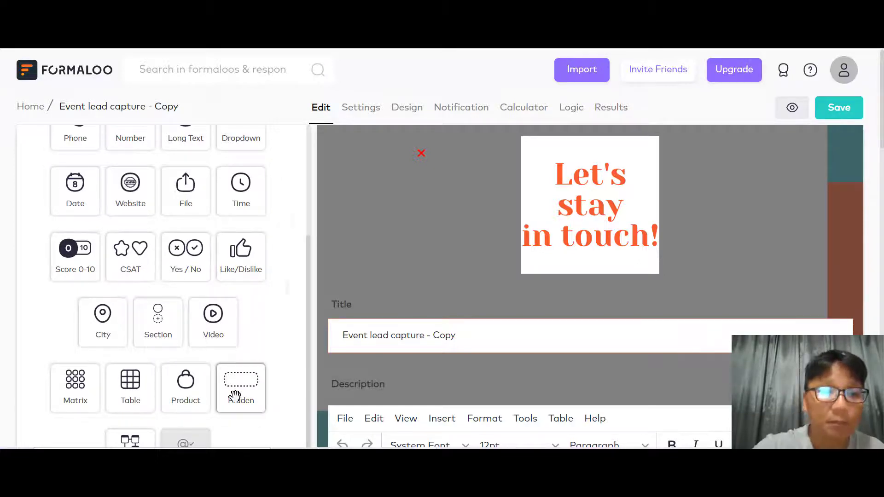
scroll(235, 395, "down", 1)
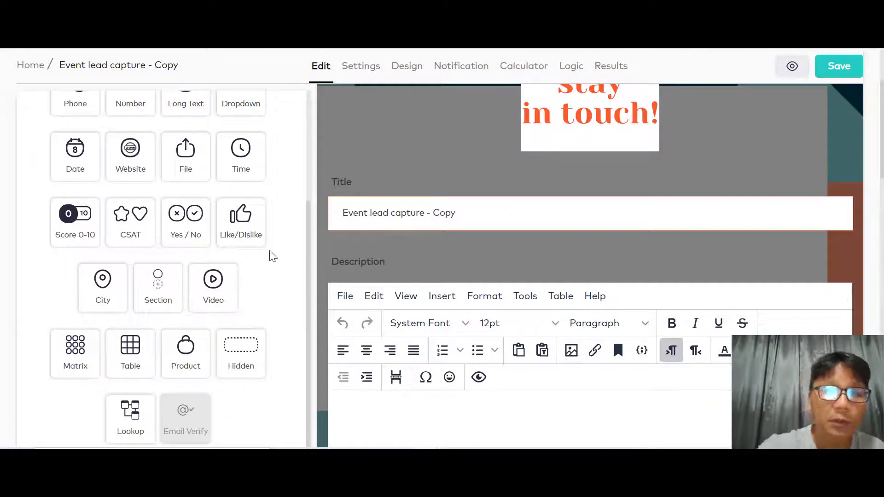
scroll(273, 257, "up", 3)
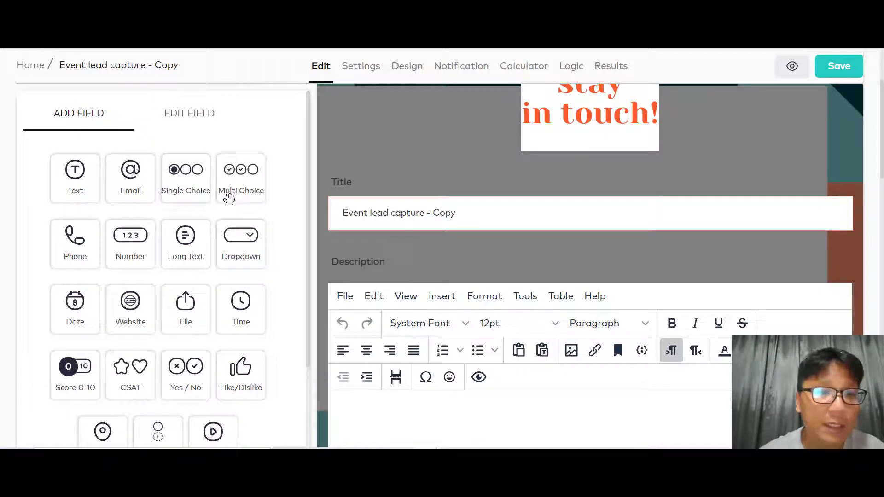
left_click(126, 322)
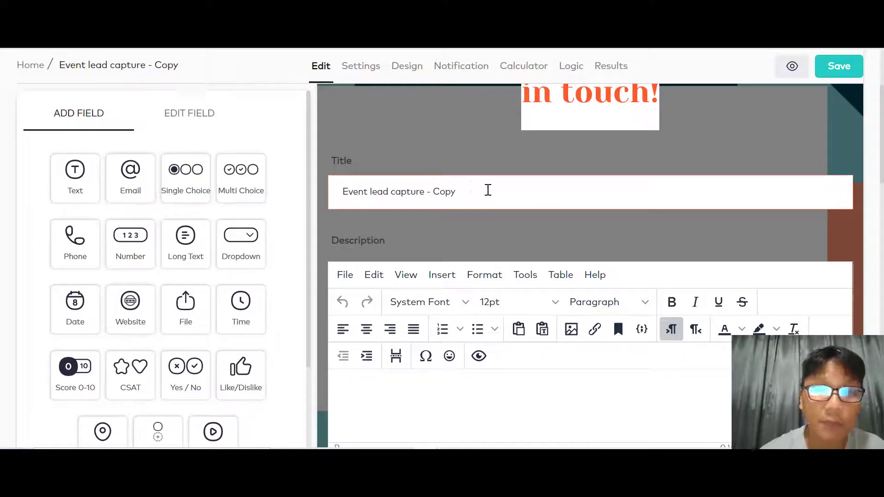
left_click_drag(476, 191, 319, 194)
left_click(497, 190)
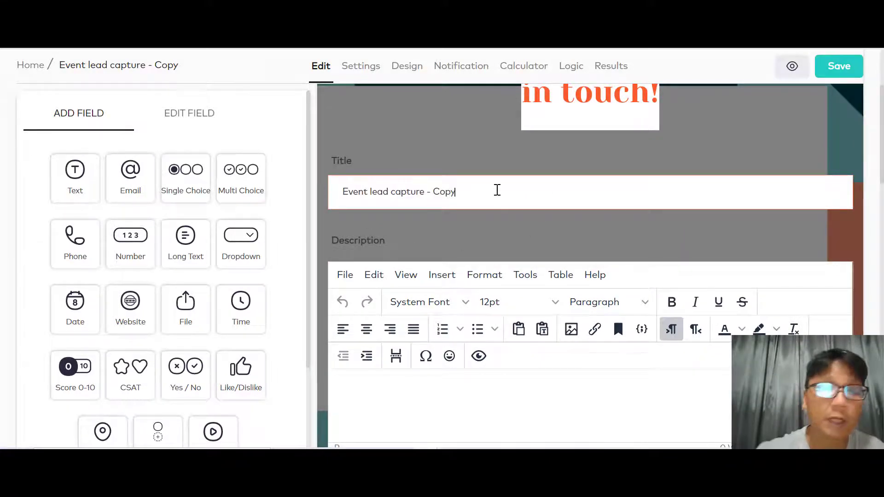
scroll(497, 190, "down", 7)
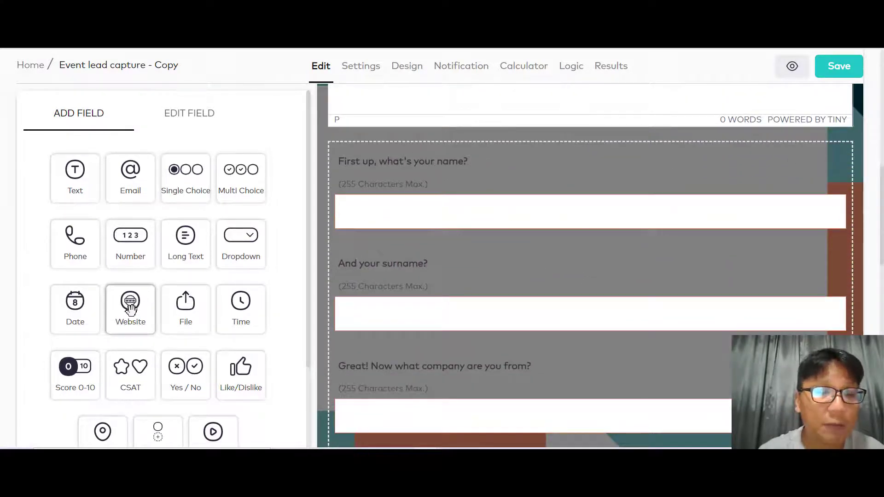
- Place a Website question titled 'Add your website' above the name question, leaving it optional
left_click_drag(130, 308, 408, 183)
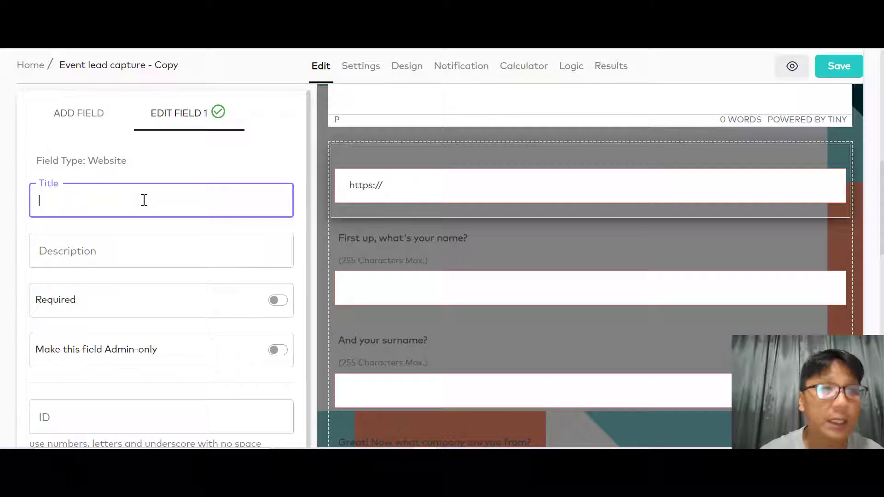
type("Add")
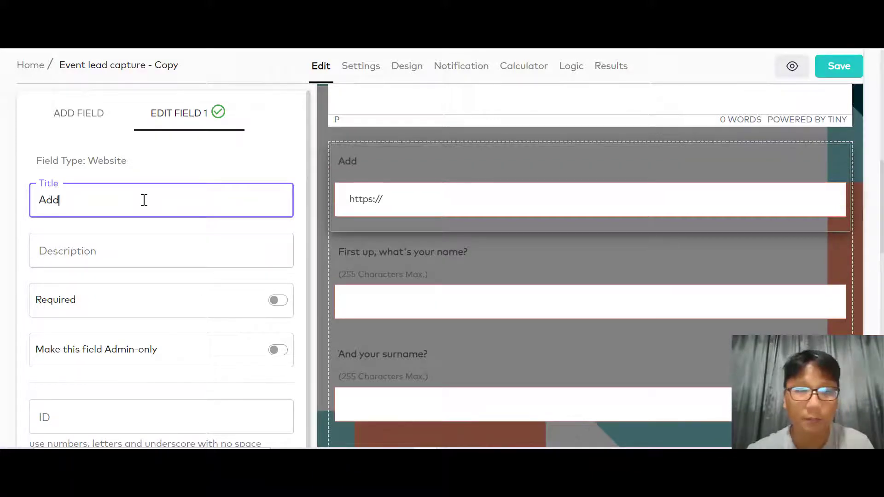
type(" your website")
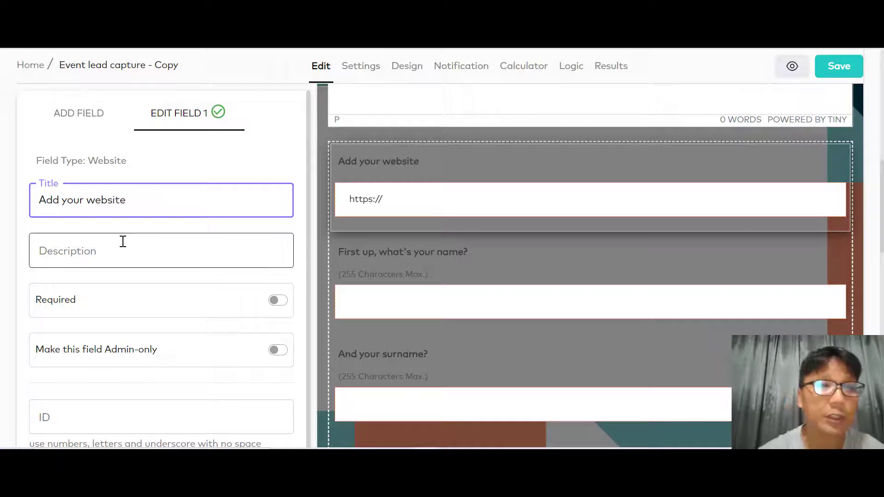
left_click(277, 309)
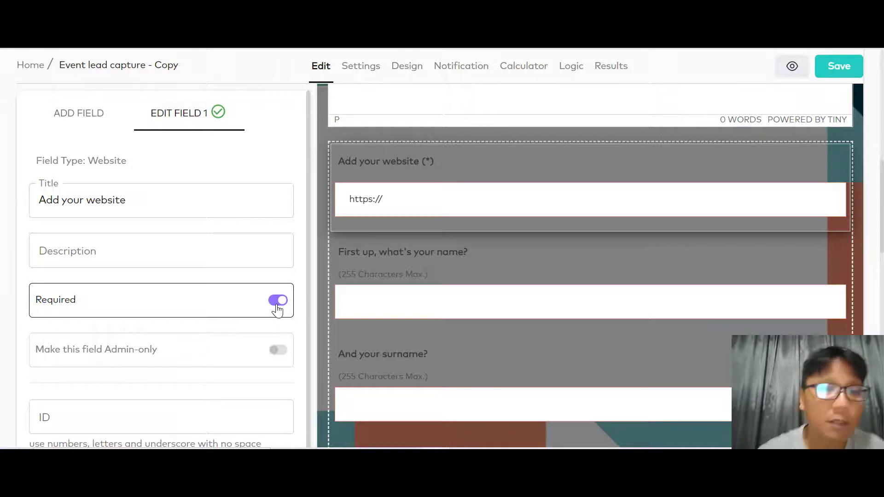
left_click(278, 309)
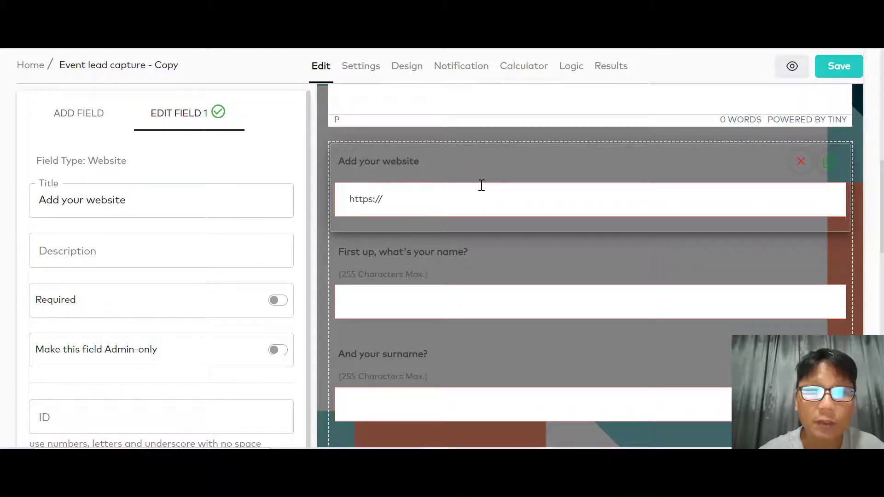
left_click(77, 116)
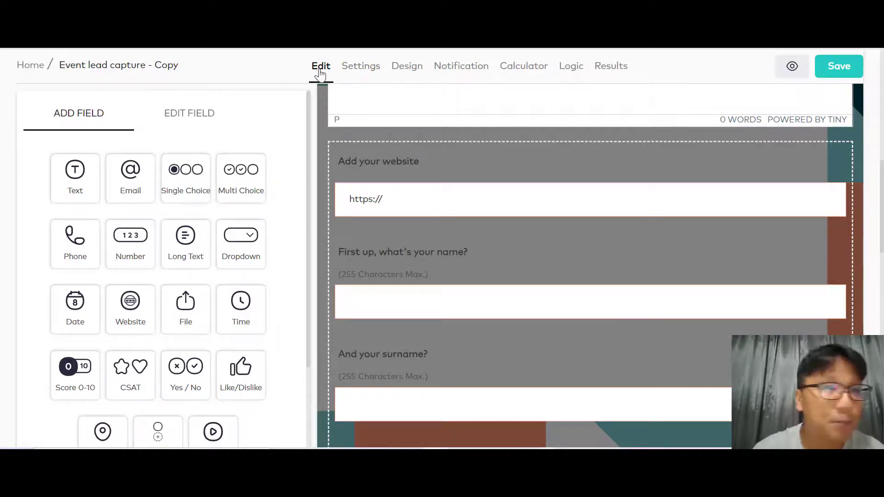
- Open the form's Settings and check its address slug x0jp7 and category list
left_click(369, 66)
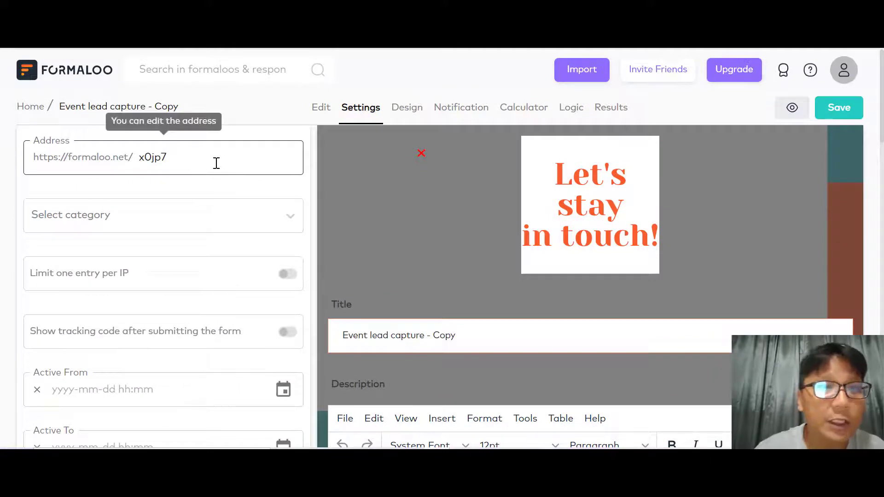
left_click_drag(209, 163, 140, 157)
left_click(178, 157)
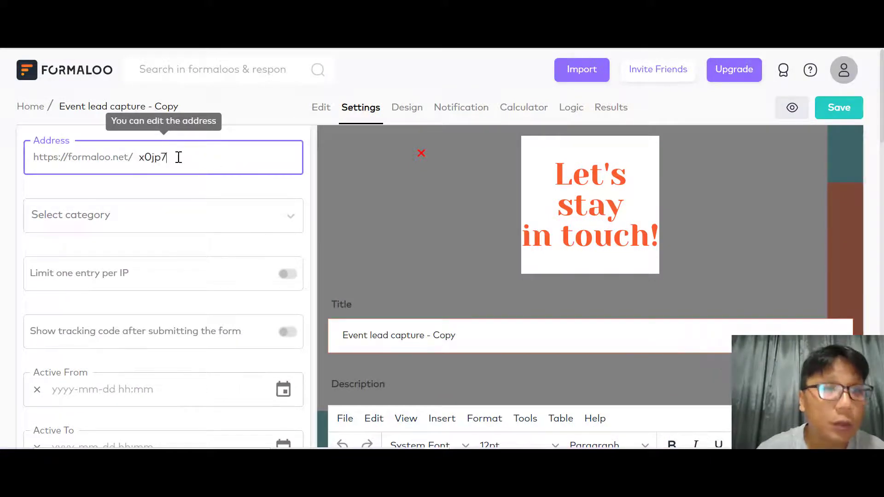
left_click(148, 221)
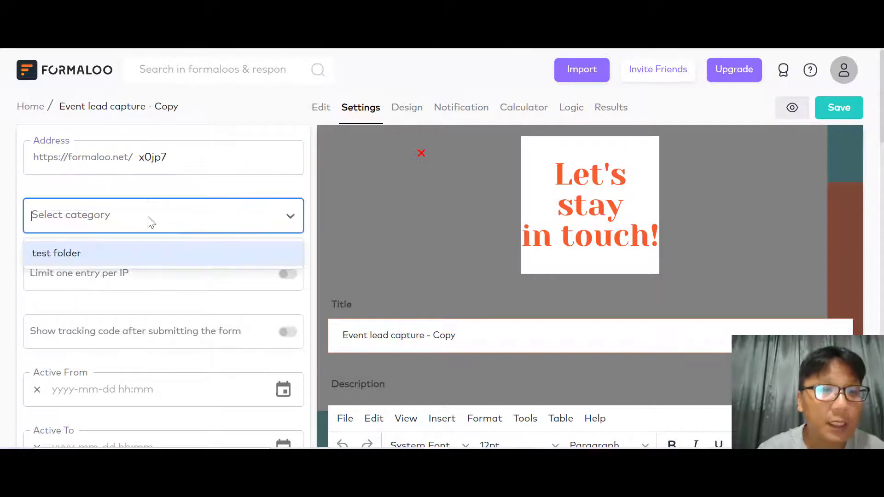
left_click(154, 225)
- Review the active dates, redirect, timer and Max Responses options further down
mouse_move(161, 278)
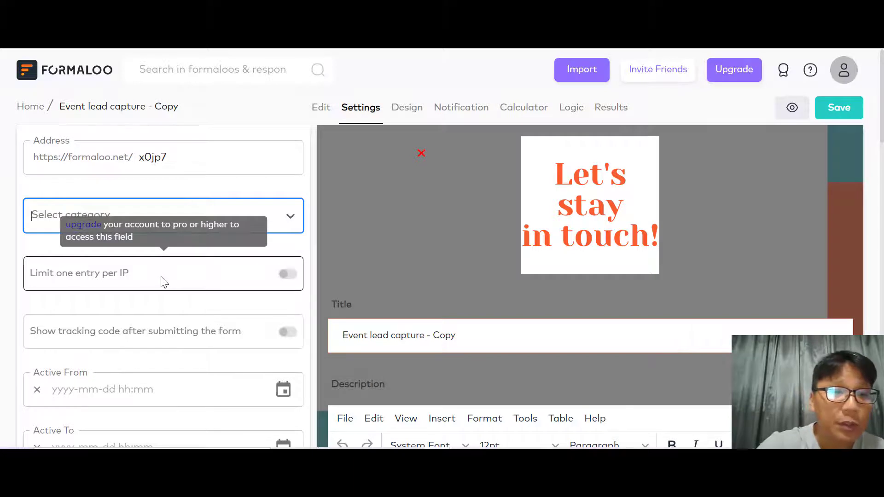
scroll(164, 282, "down", 2)
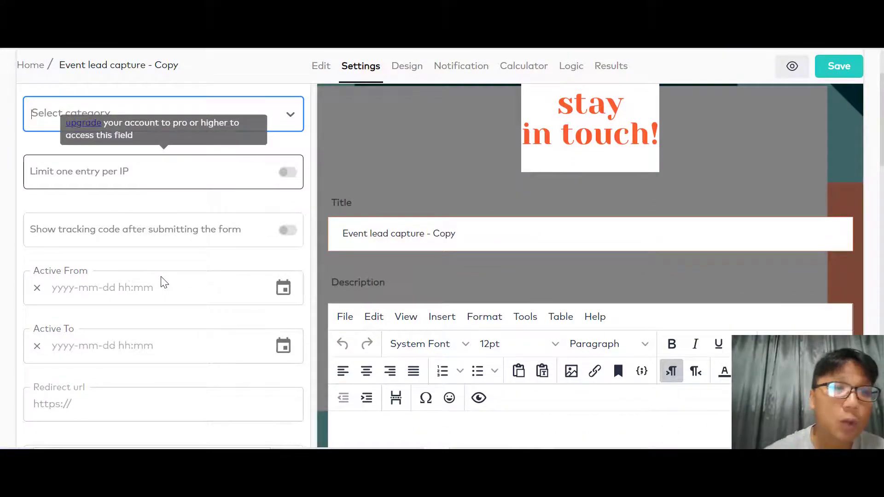
mouse_move(236, 241)
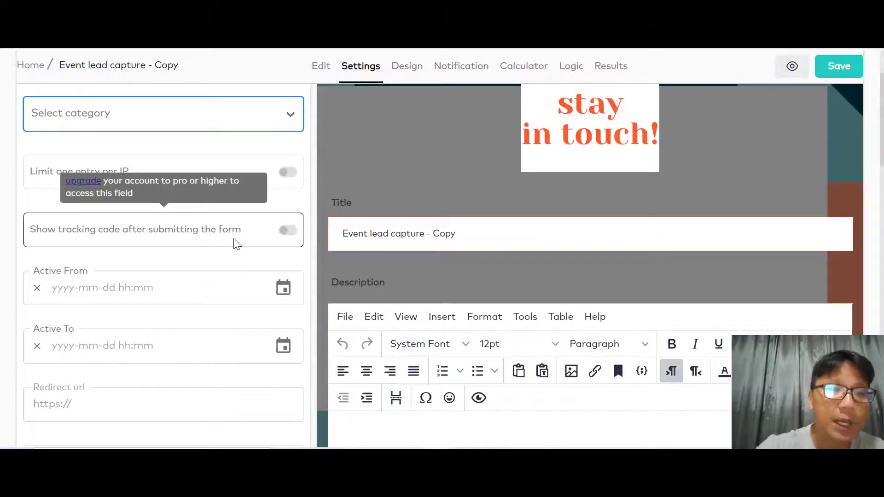
scroll(236, 244, "down", 2)
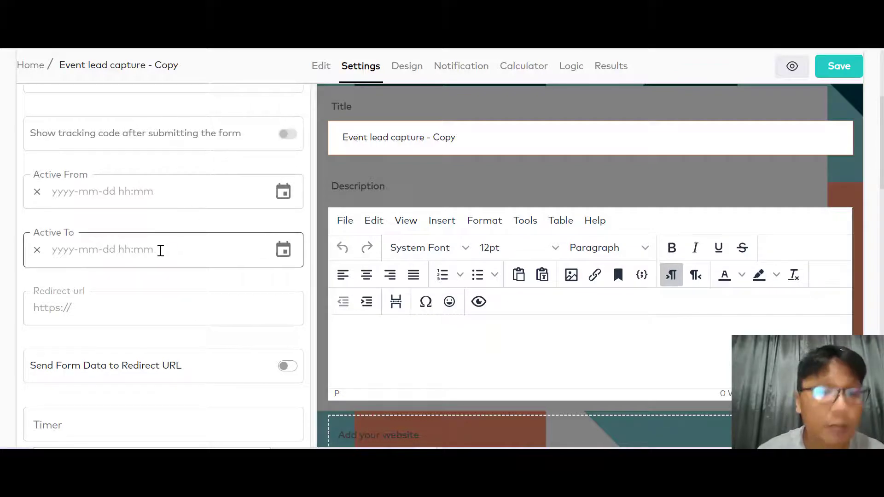
mouse_move(162, 325)
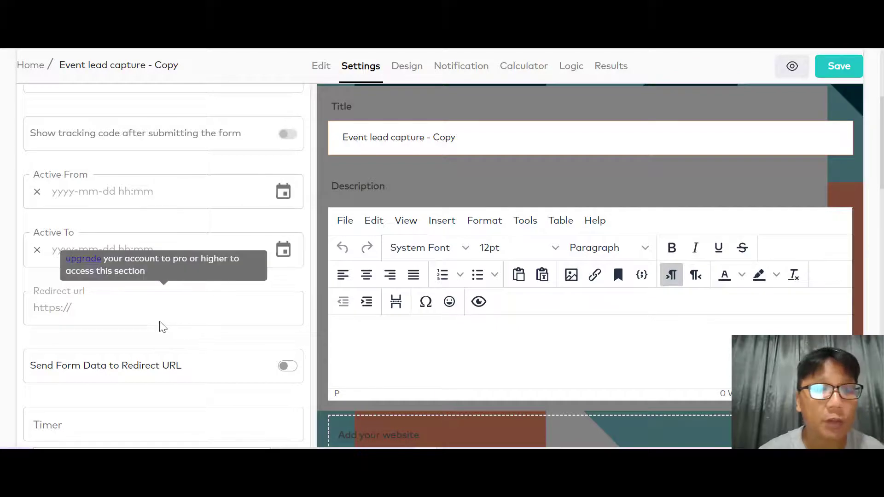
scroll(225, 330, "down", 4)
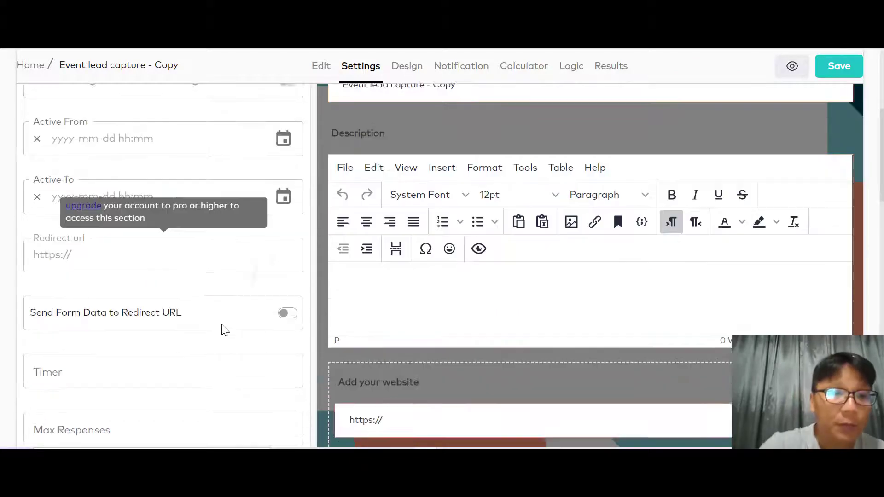
mouse_move(138, 238)
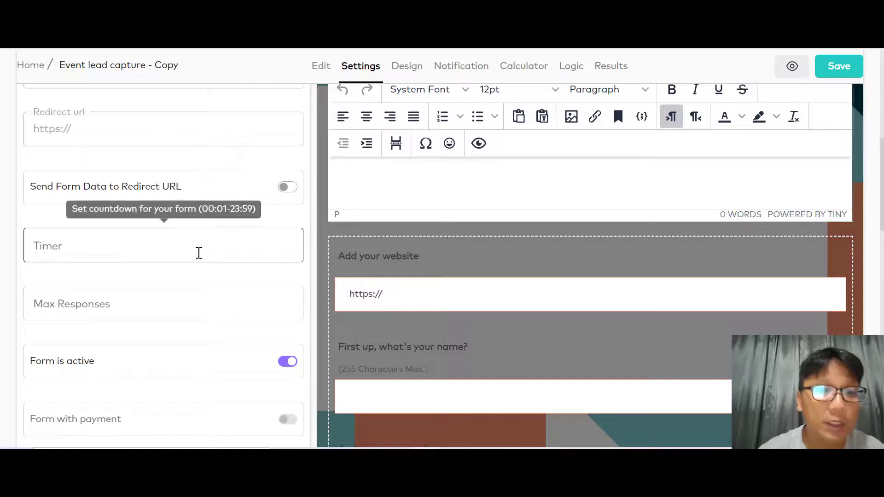
left_click(189, 306)
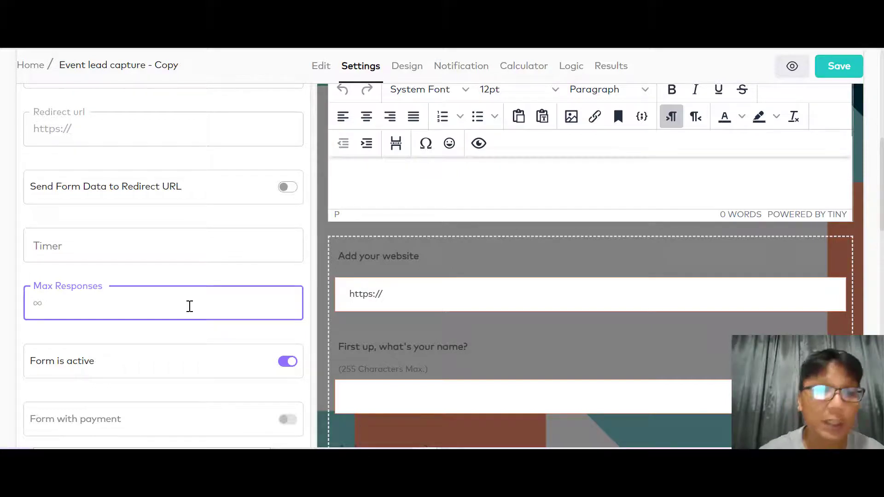
scroll(168, 306, "down", 3)
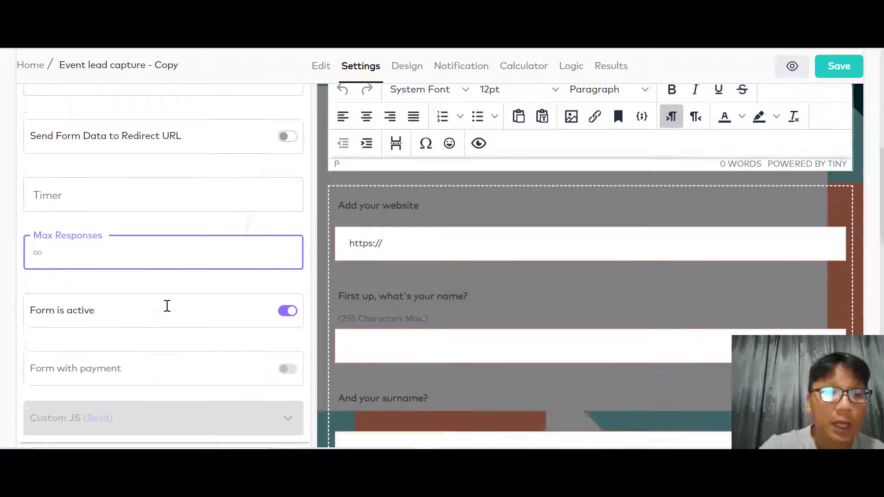
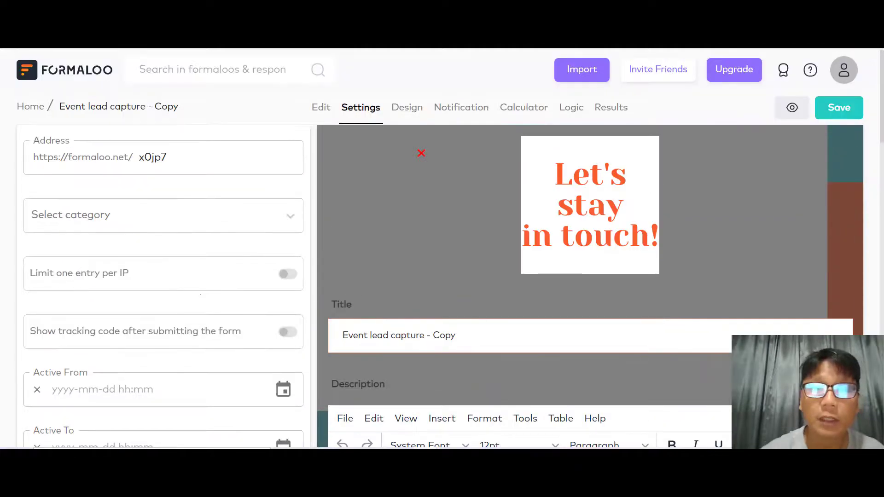
- Switch the 'Event lead capture - Copy' form editor from general settings to the Design tab
left_click(394, 112)
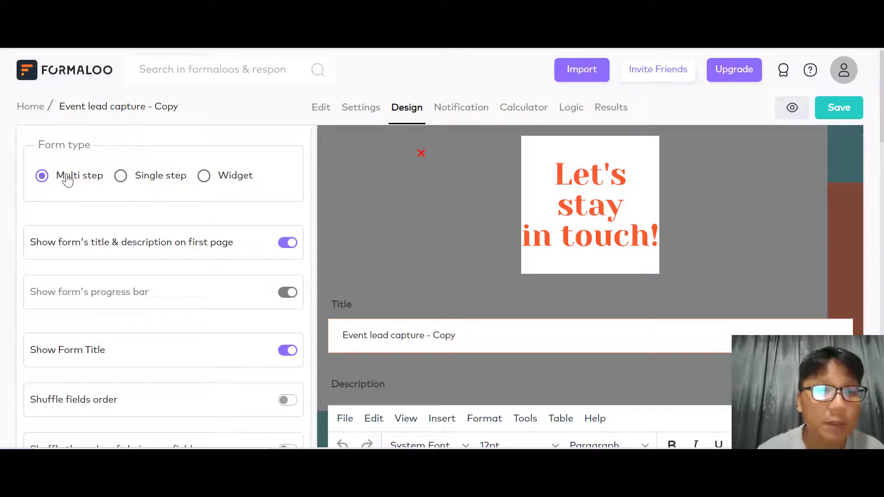
left_click(120, 176)
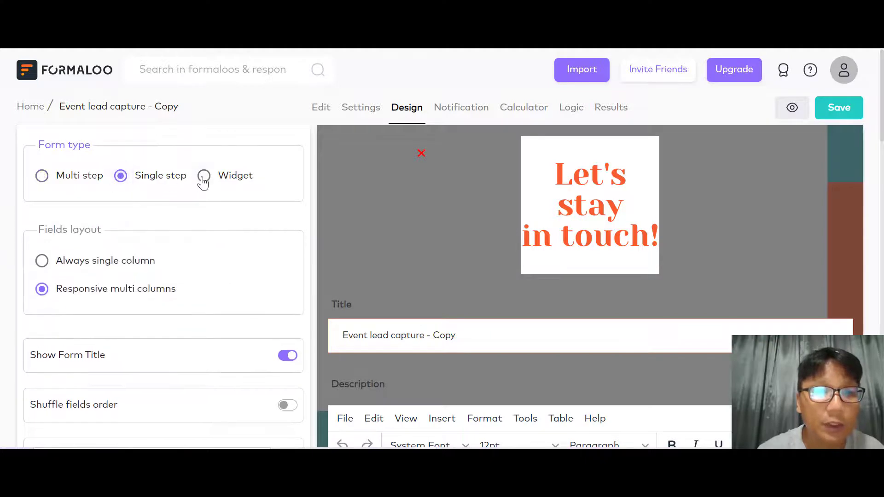
left_click(203, 176)
left_click(46, 176)
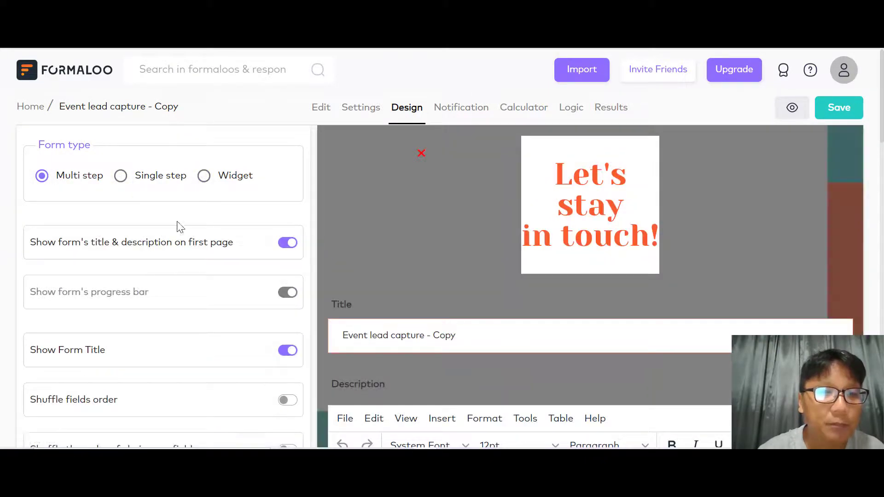
left_click(290, 244)
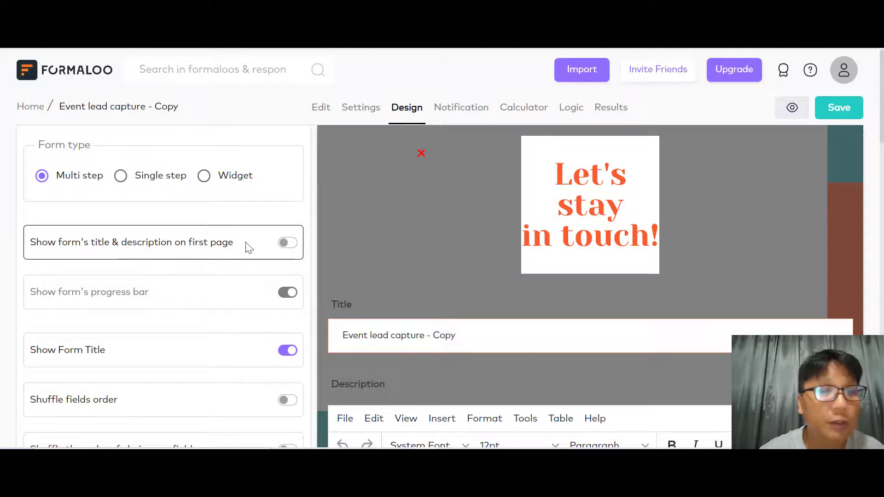
left_click(283, 243)
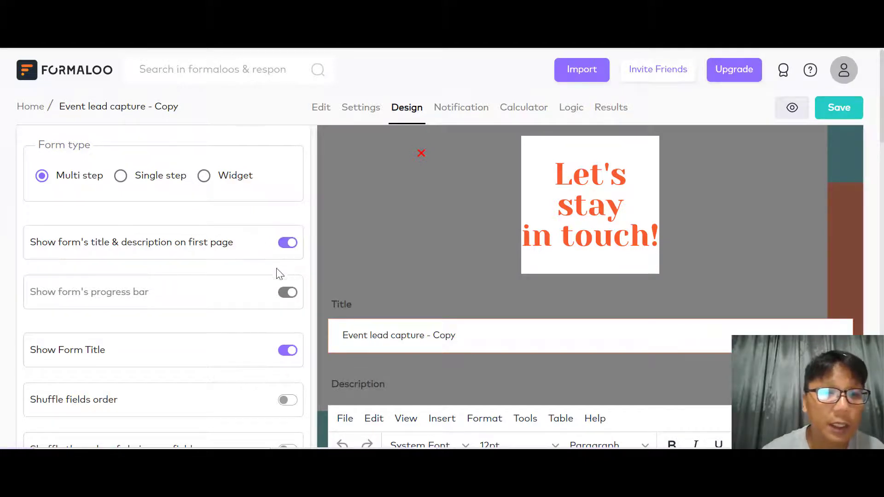
- Scroll to Default Themes and preview the dark, pink, grey and gold colour themes
scroll(162, 341, "down", 5)
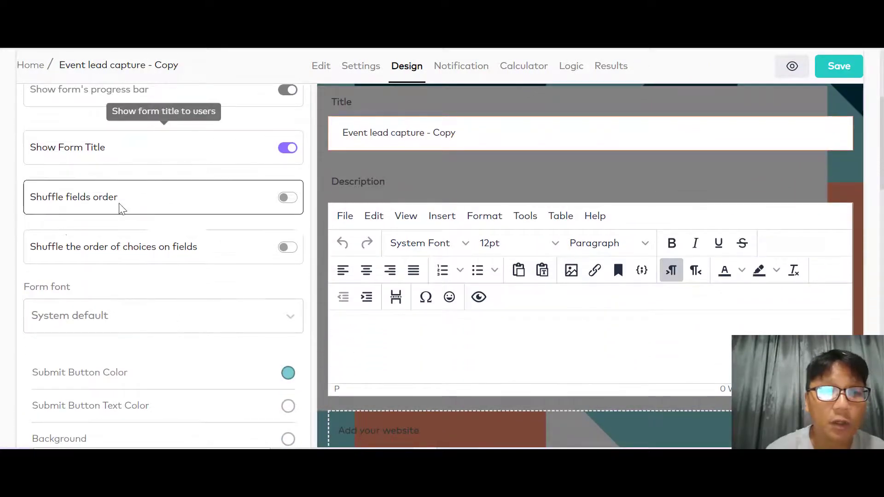
scroll(121, 299, "down", 3)
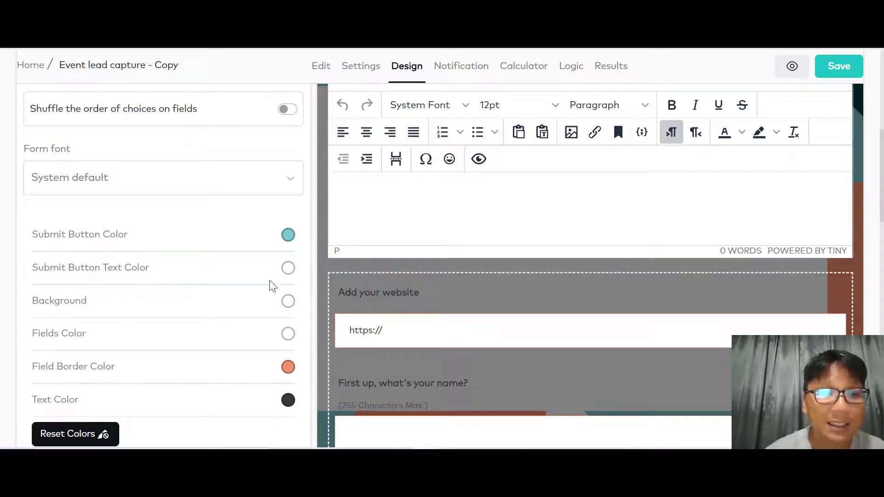
scroll(238, 272, "down", 2)
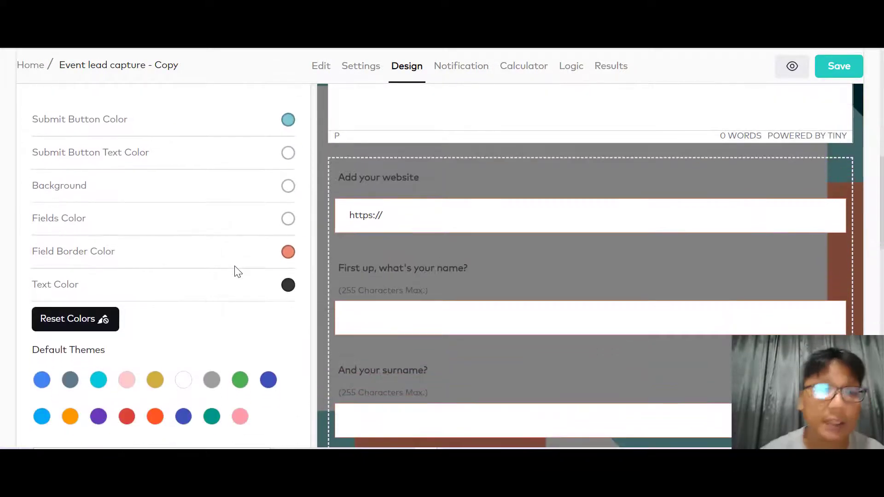
scroll(237, 271, "down", 4)
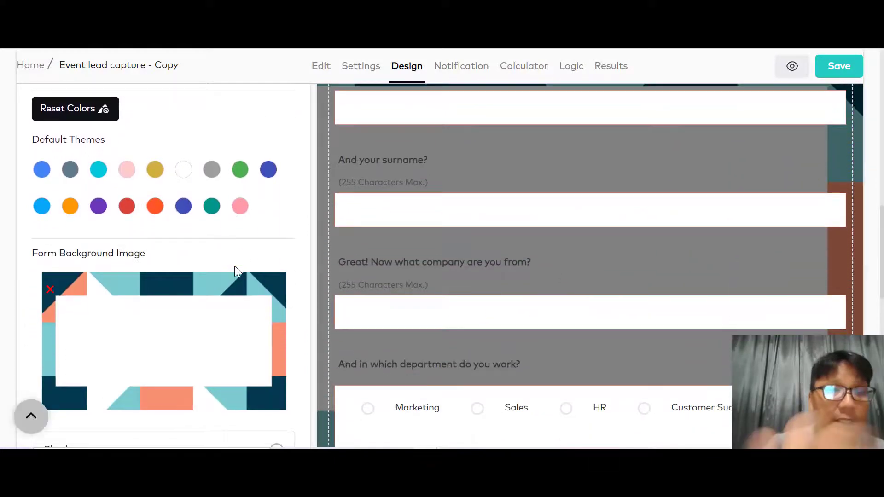
left_click(71, 172)
left_click(237, 209)
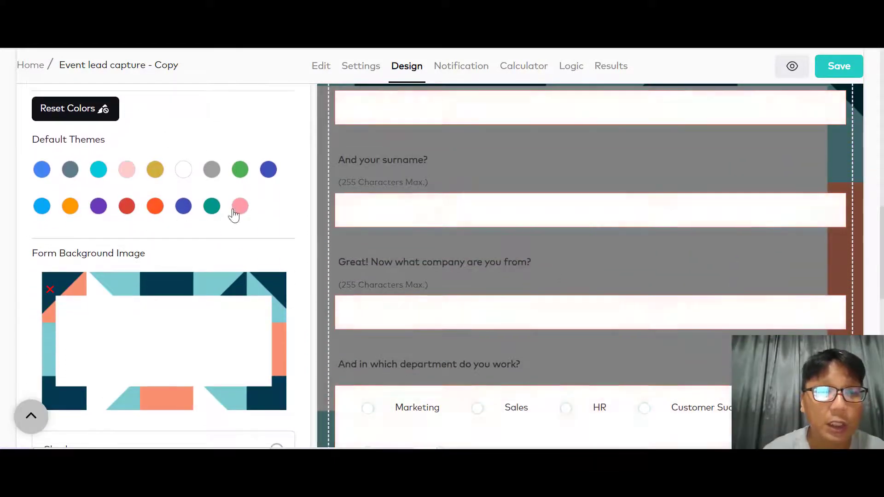
left_click(209, 172)
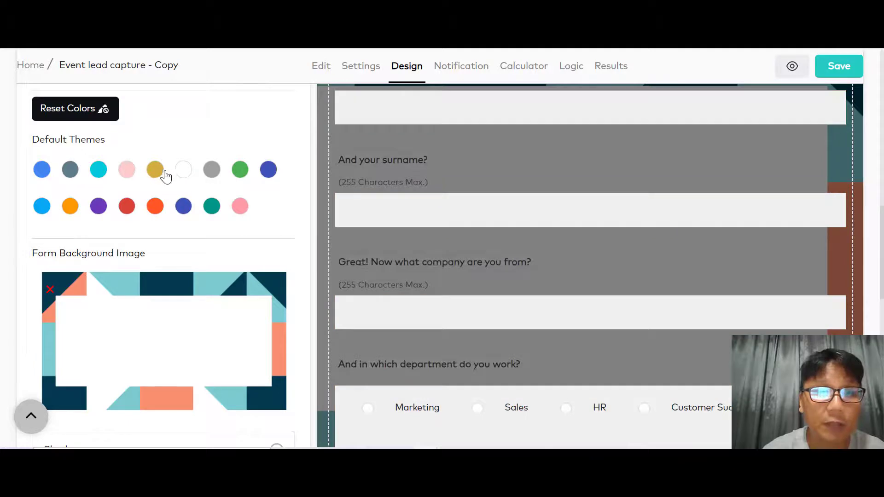
left_click(156, 171)
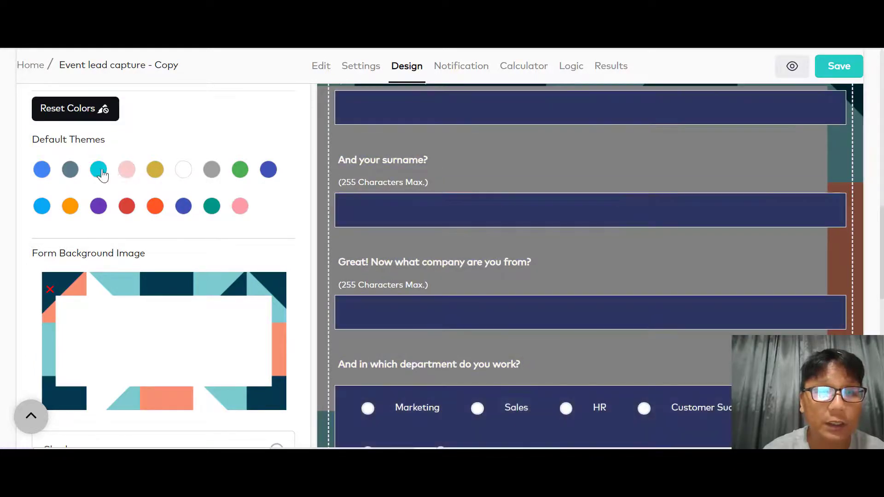
left_click(100, 169)
- Apply the light peach colour theme to the form's fields
left_click(183, 171)
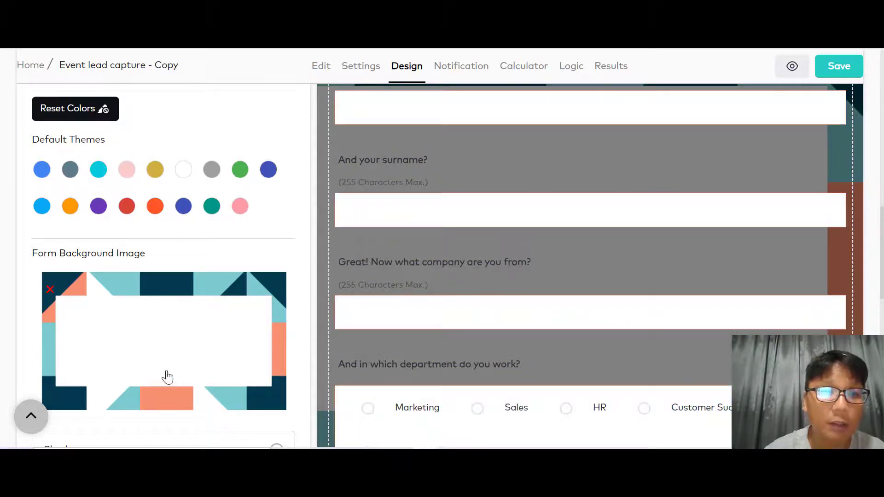
left_click(148, 212)
scroll(148, 214, "down", 6)
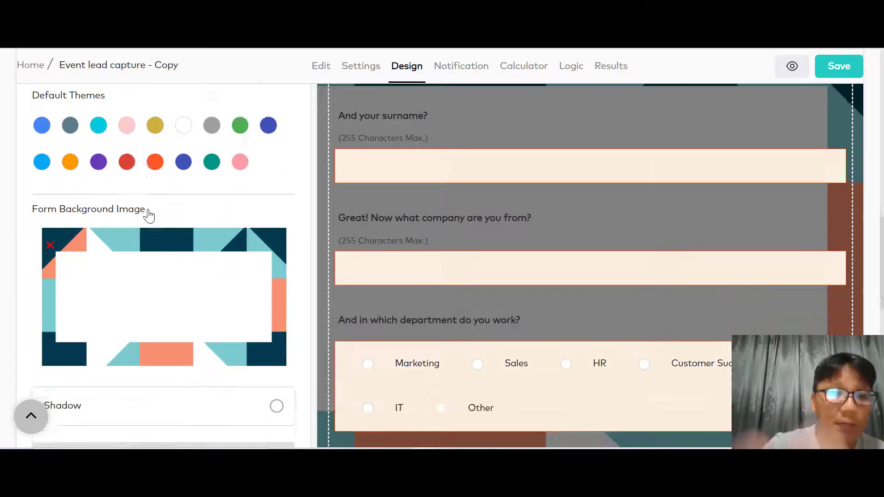
scroll(148, 215, "down", 1)
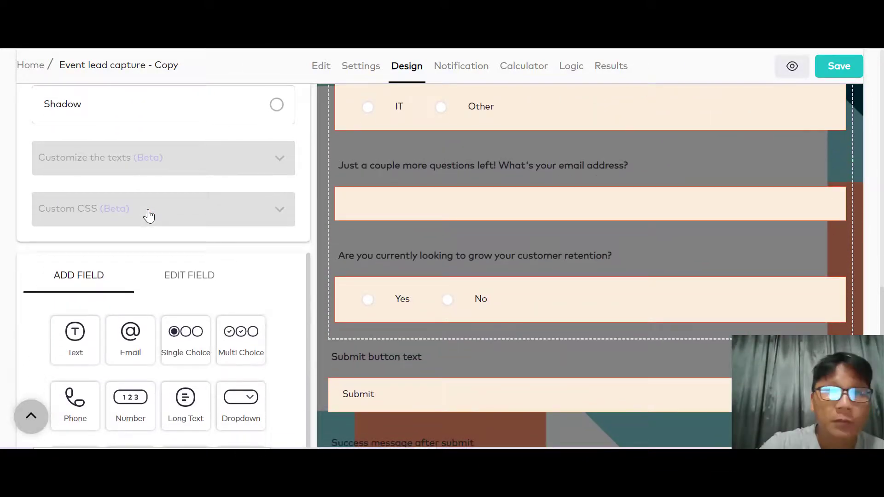
scroll(148, 215, "up", 8)
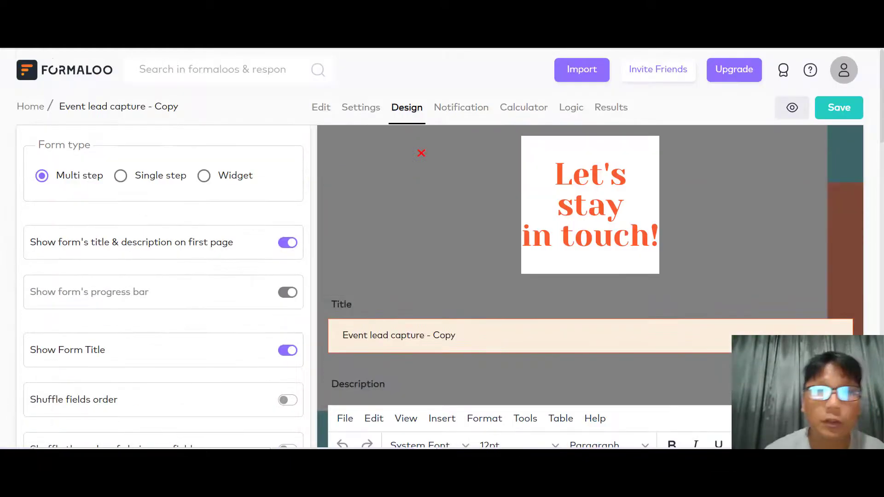
left_click(485, 115)
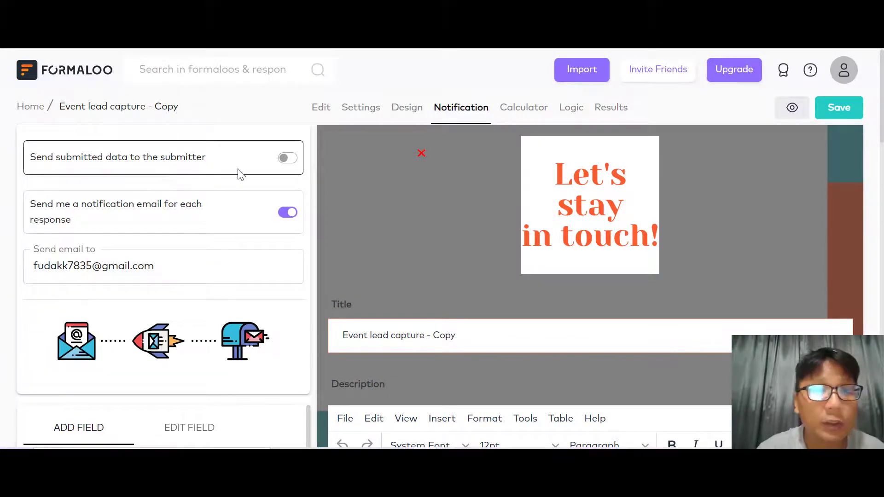
- Toggle 'Send submitted data to the submitter' on and back off, keeping per-response alerts on
left_click(287, 159)
left_click(287, 159)
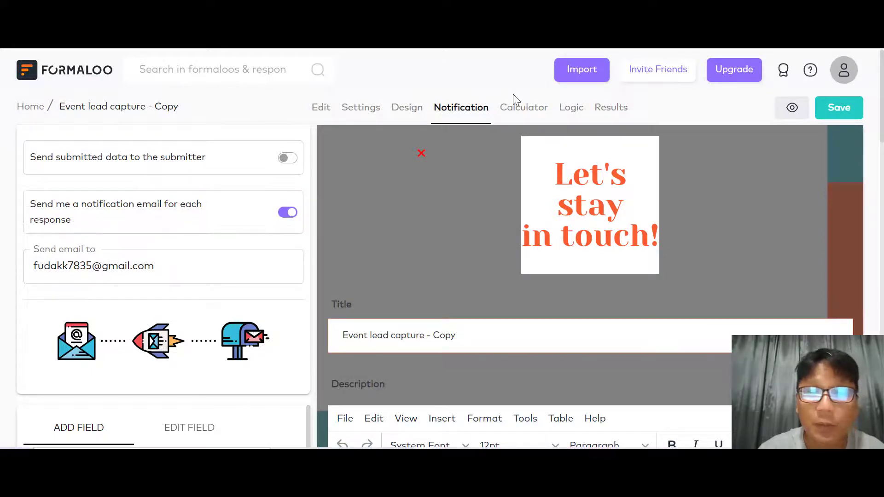
- Review the calculator options: final calculation and answer sheet hidden, currency USD
left_click(519, 109)
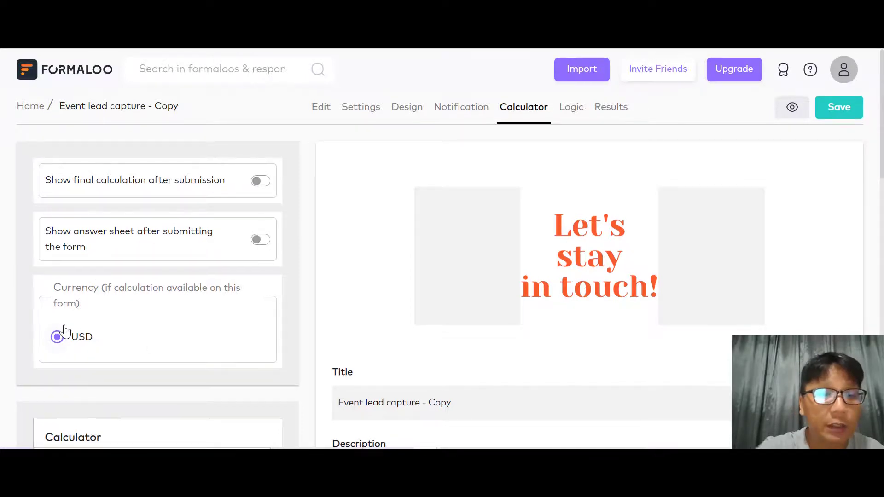
scroll(64, 330, "down", 4)
scroll(64, 330, "up", 4)
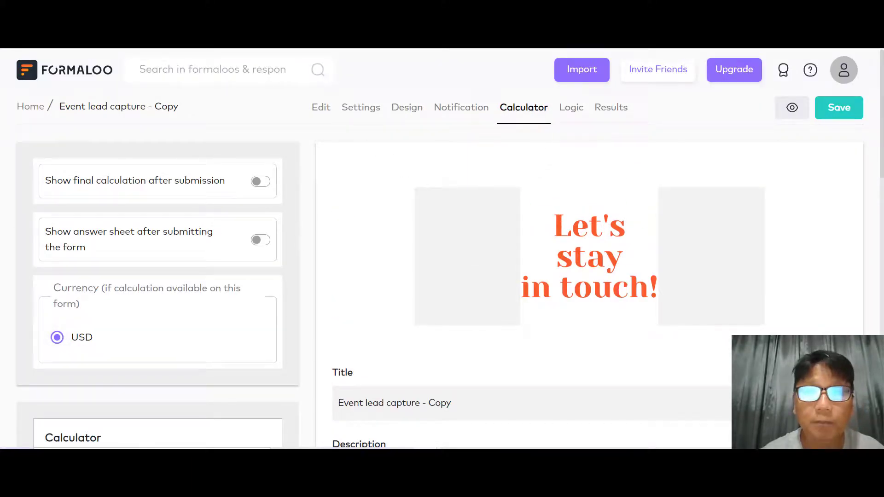
left_click(571, 107)
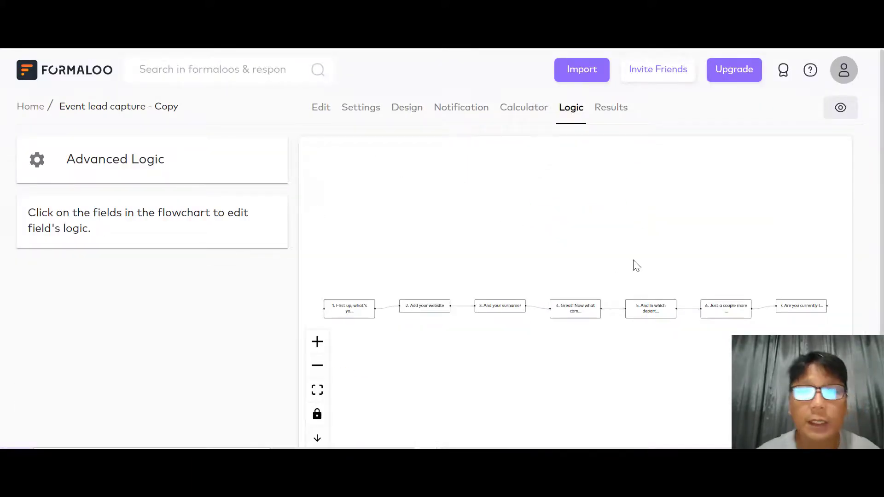
- In the logic flowchart, move Add your website up, the surname node down, and node 4 up-left
left_click(317, 341)
scroll(400, 341, "left", 7)
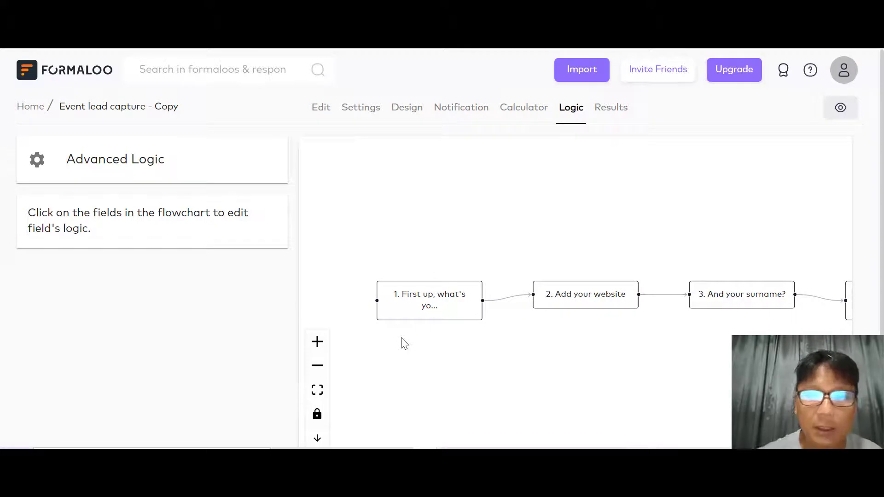
scroll(404, 343, "down", 2)
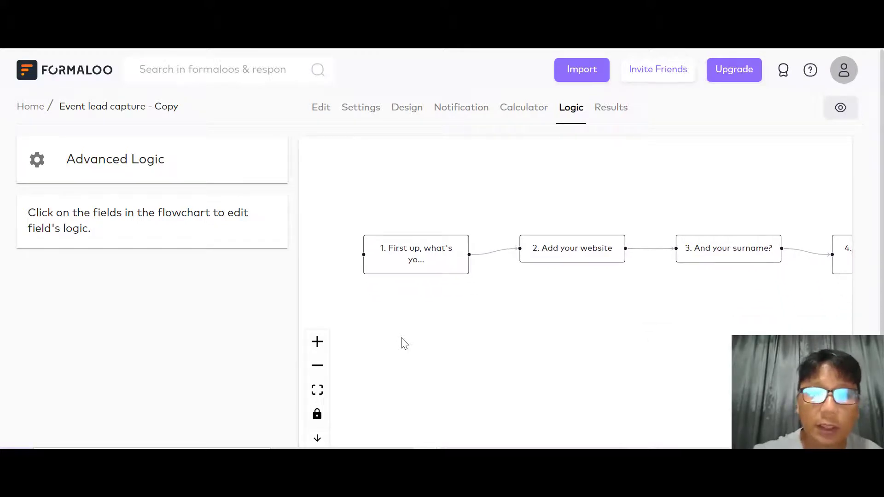
scroll(589, 251, "right", 2)
scroll(589, 252, "right", 2)
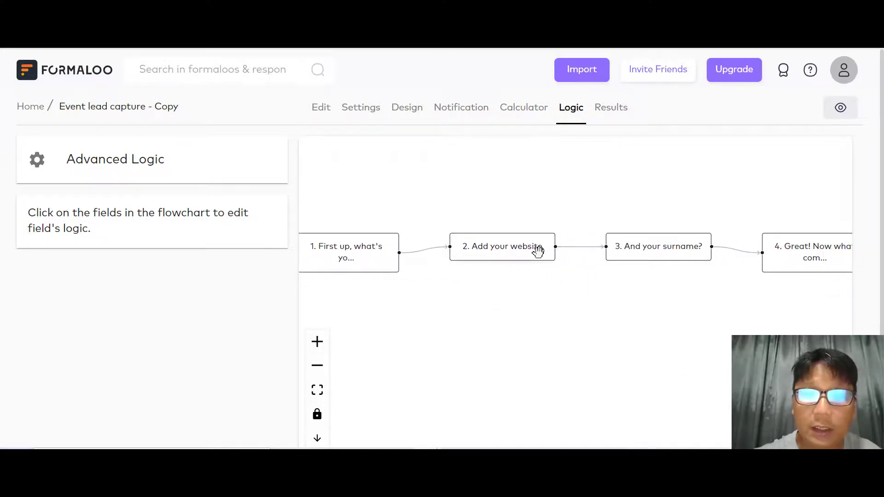
left_click_drag(504, 248, 469, 166)
left_click_drag(667, 252, 594, 312)
left_click_drag(816, 250, 672, 221)
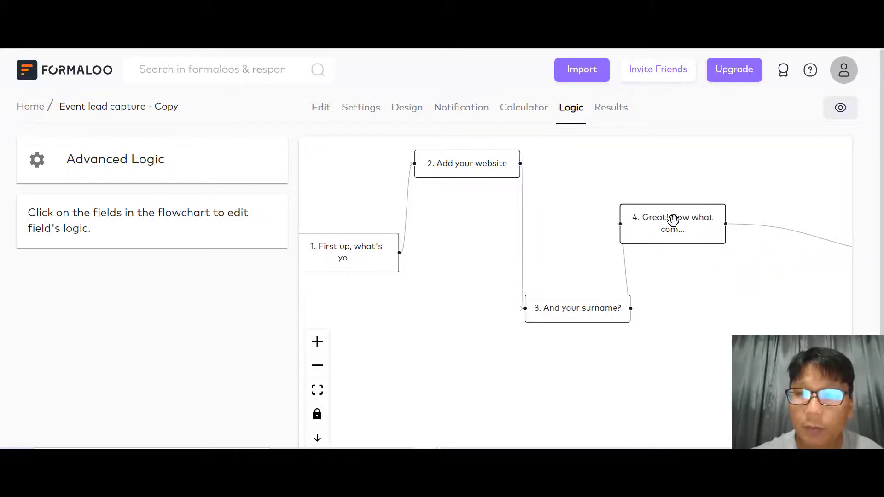
scroll(673, 221, "right", 6)
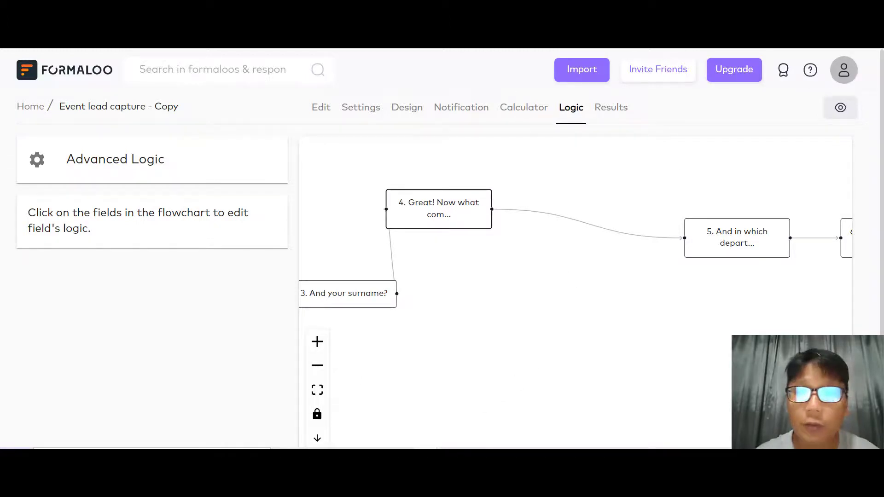
left_click(611, 107)
- View the Charts tab with the retention and department question charts, still at 0 responses
scroll(421, 265, "down", 1)
scroll(421, 265, "up", 1)
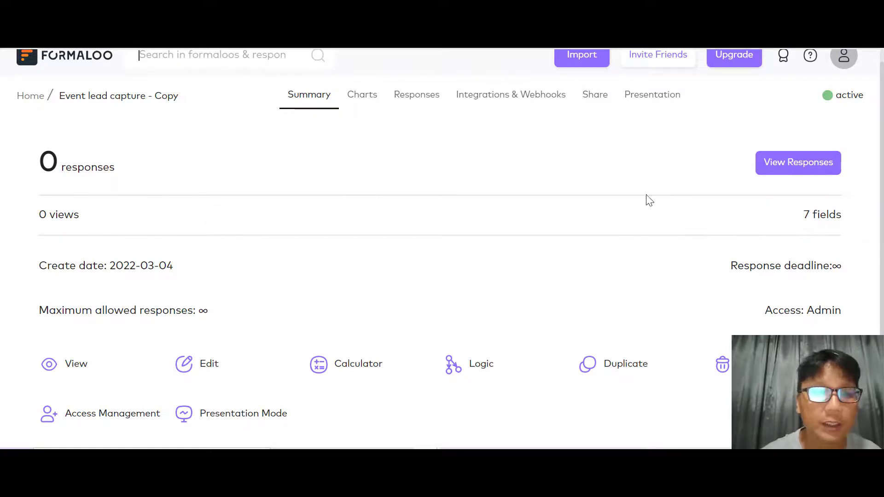
scroll(643, 198, "down", 1)
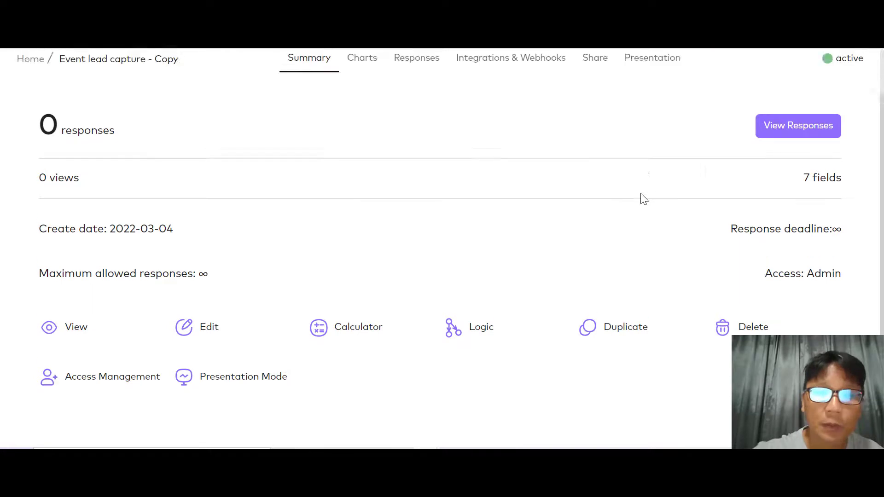
scroll(644, 199, "up", 2)
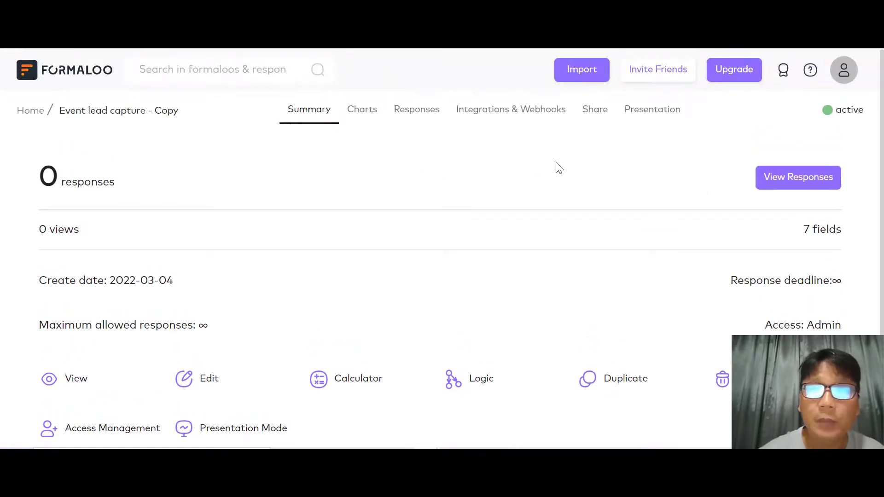
left_click(358, 112)
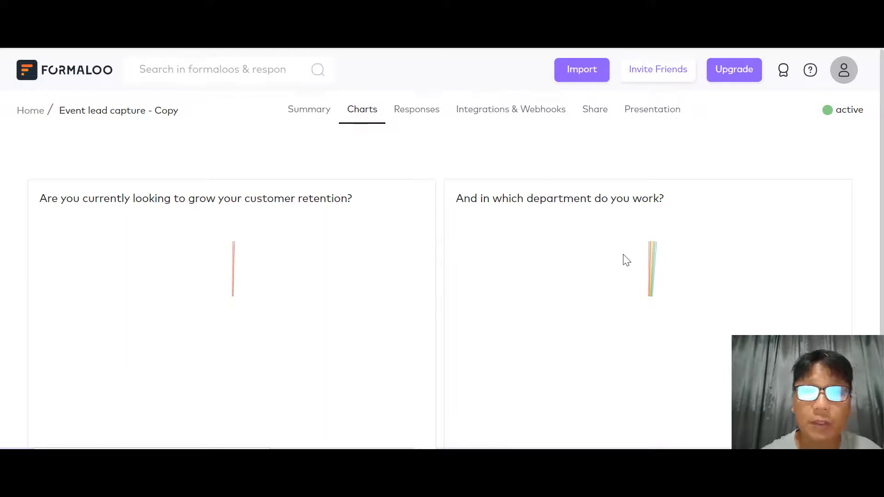
scroll(29, 173, "down", 3)
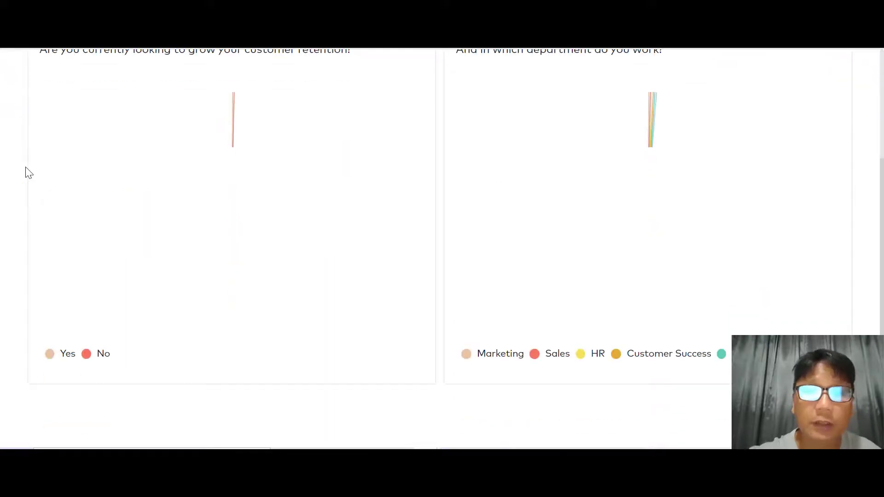
scroll(28, 173, "up", 3)
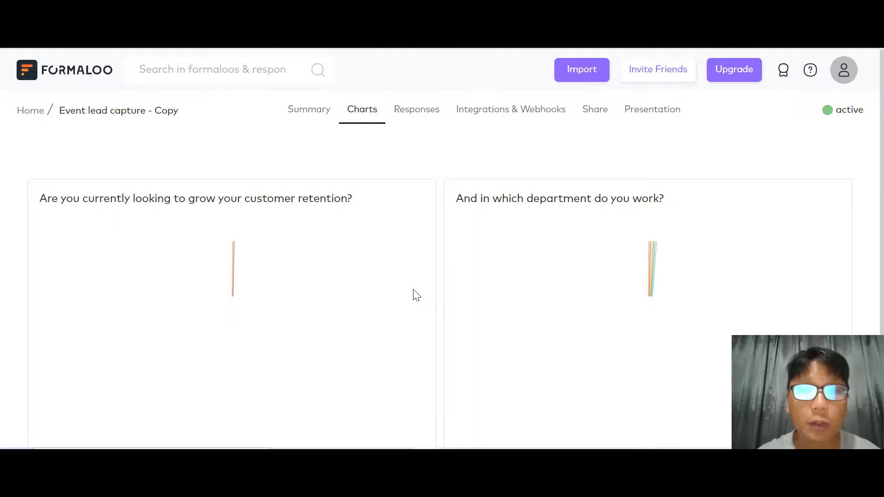
- Check the empty Responses table, then browse the Zapier templates under Integrations & Webhooks
left_click(409, 118)
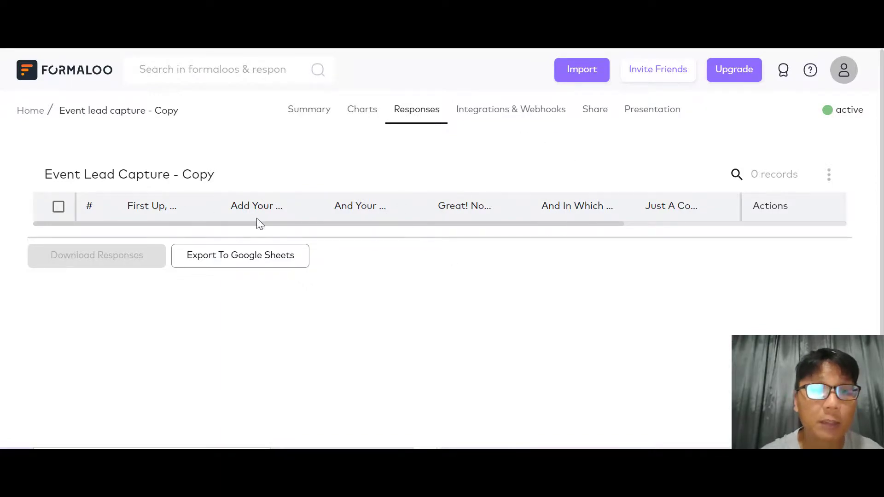
left_click(527, 115)
scroll(529, 117, "down", 10)
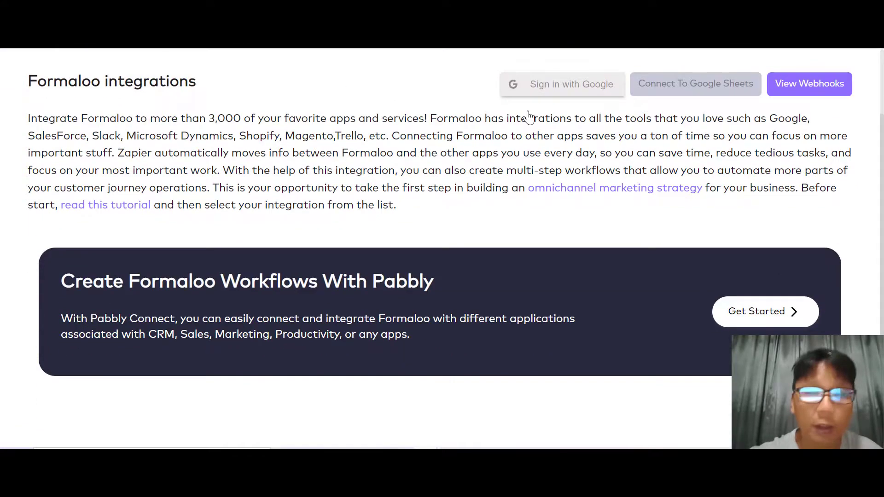
scroll(529, 118, "up", 8)
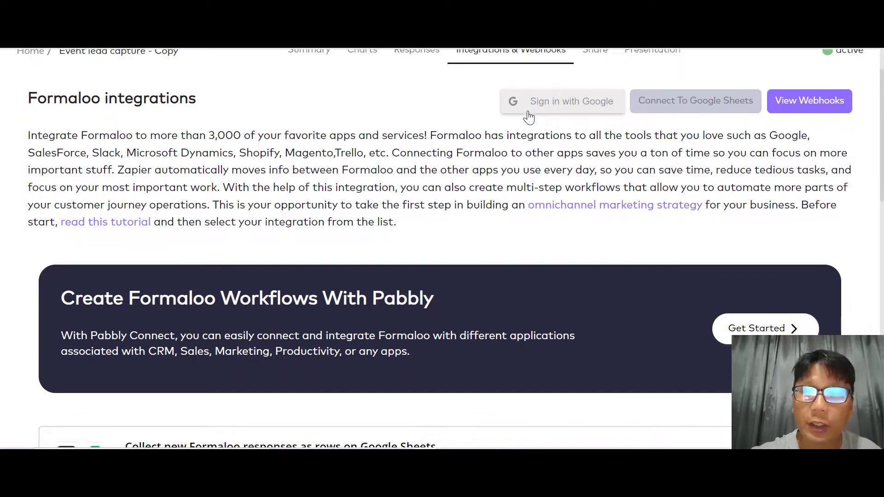
scroll(529, 117, "down", 10)
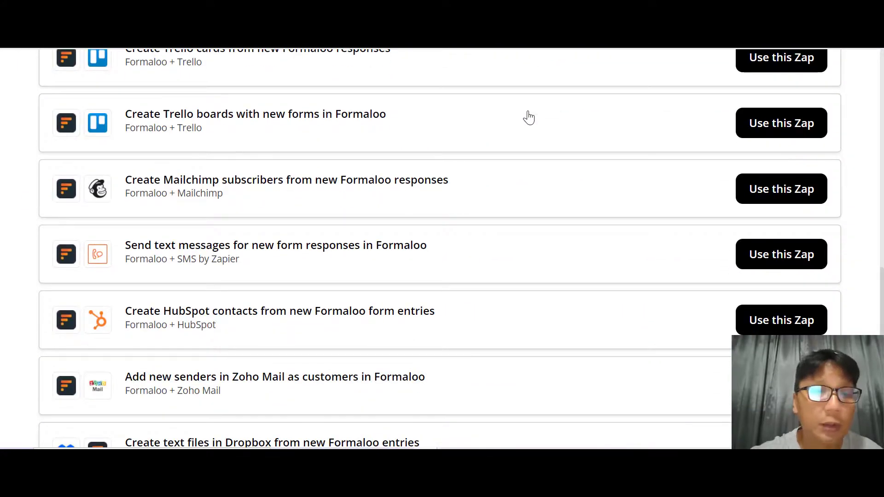
scroll(528, 117, "up", 10)
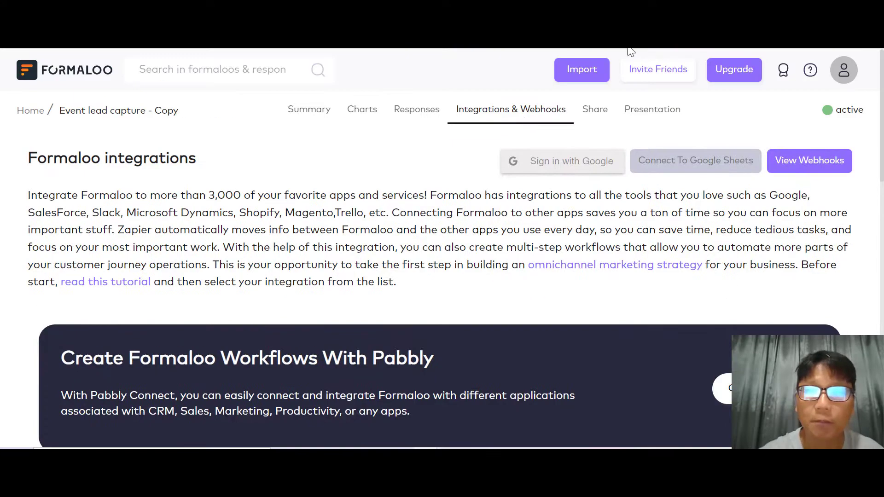
- Review the share link and embed options, then enable Presentation Mode on the Presentation page
left_click(598, 110)
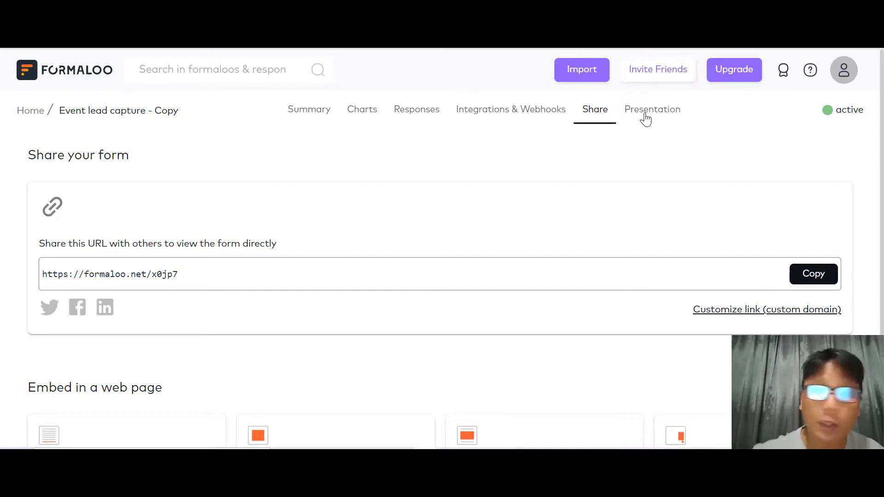
scroll(645, 119, "down", 3)
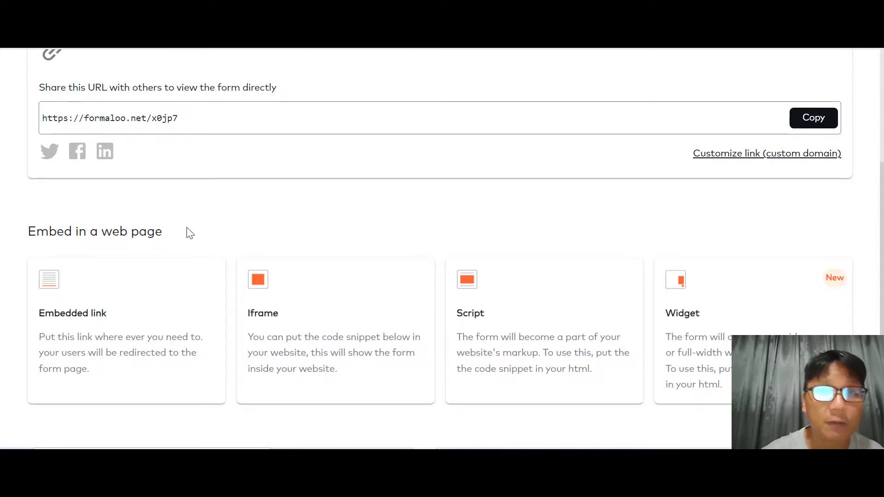
scroll(190, 234, "up", 3)
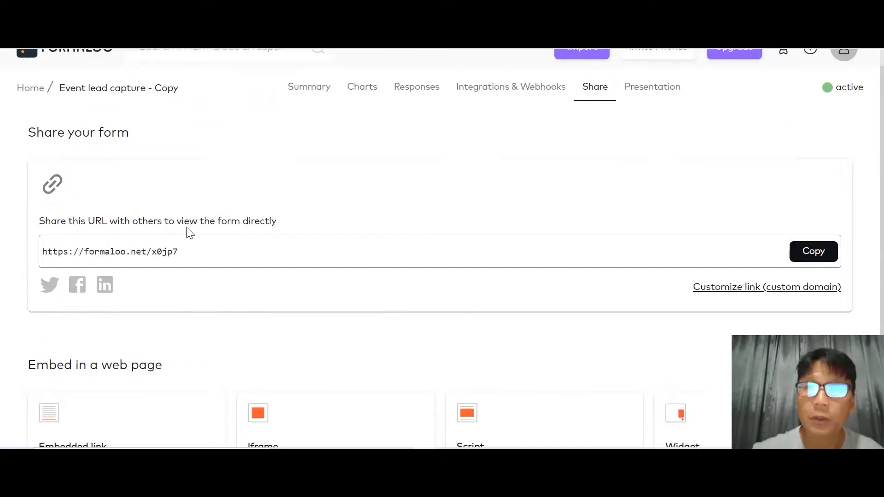
left_click(646, 119)
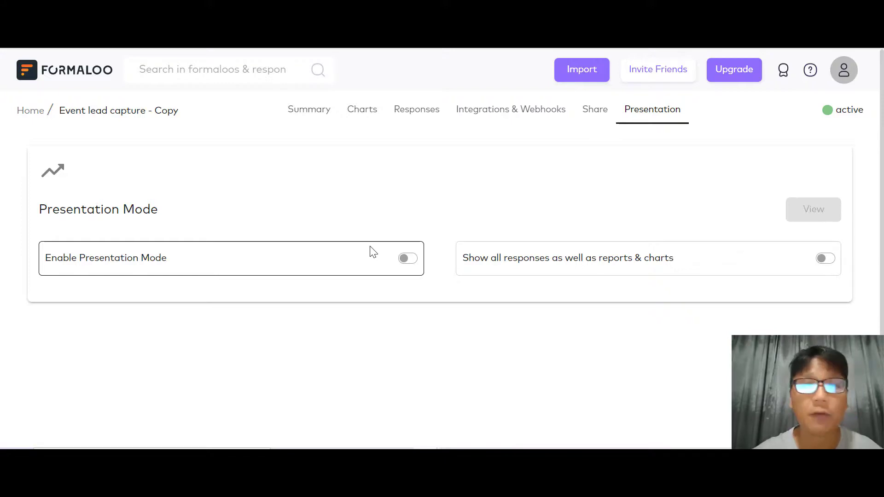
left_click(407, 260)
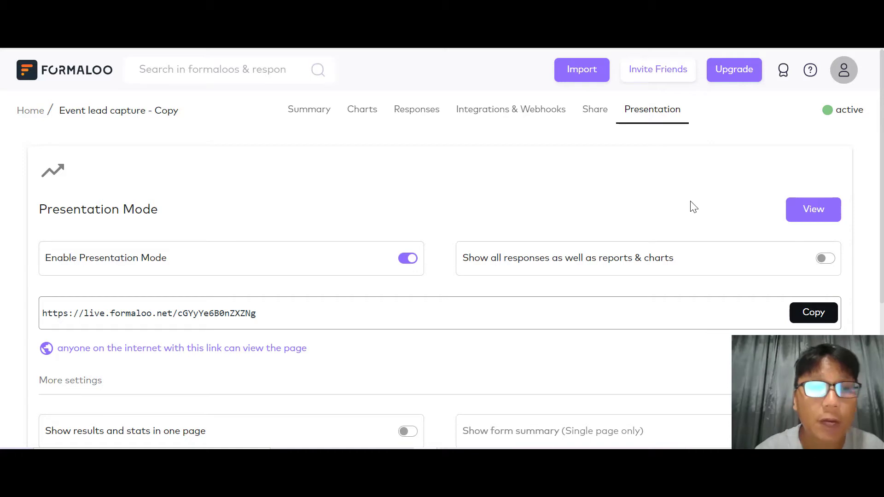
- Show the AppSumo Formaloo lifetime deal page, priced from $59.00 instead of $684.00
left_click(592, 28)
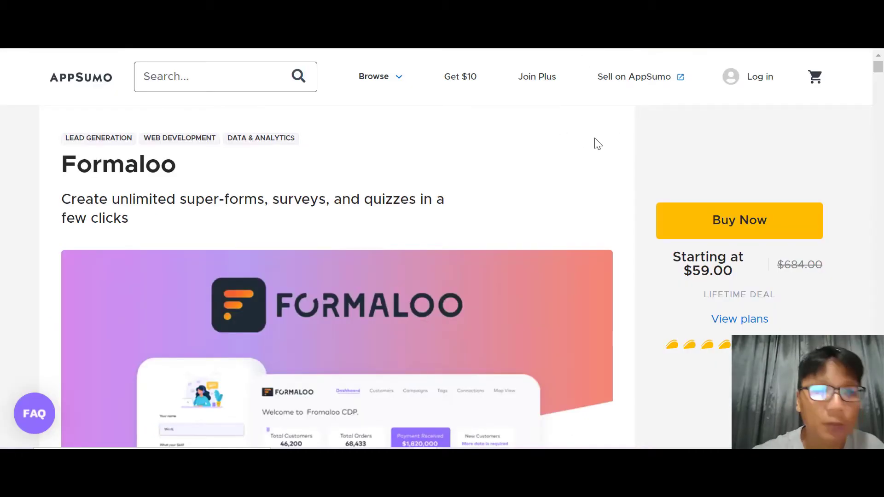
scroll(596, 143, "down", 1)
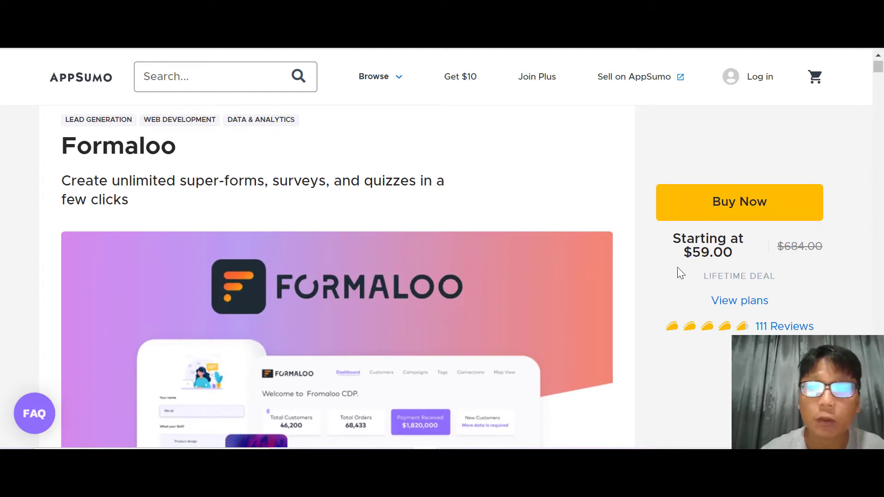